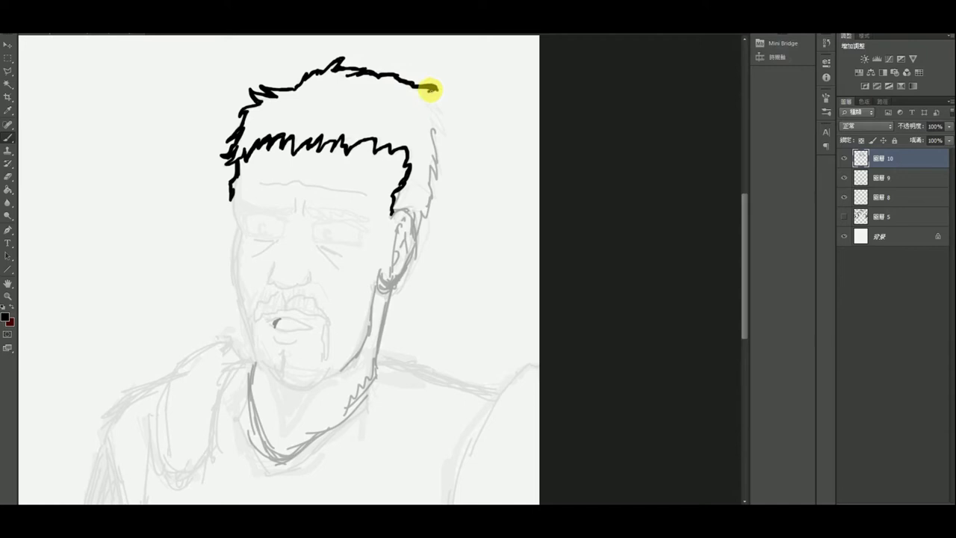
- Ink the rest of the hair outline, the ear, face contour, eyebrows and forehead wrinkle in black over the sketch
key(e)
click(17, 139)
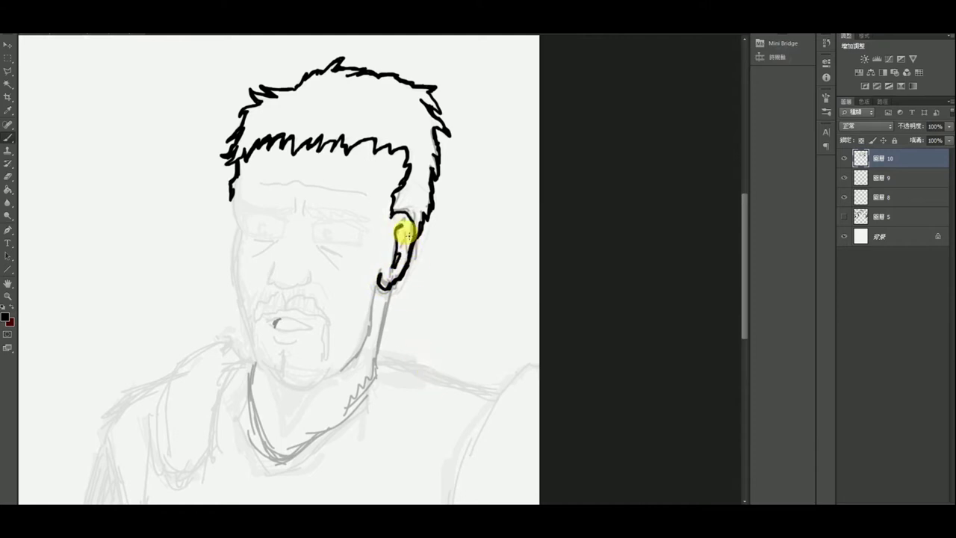
drag(232, 181, 255, 357)
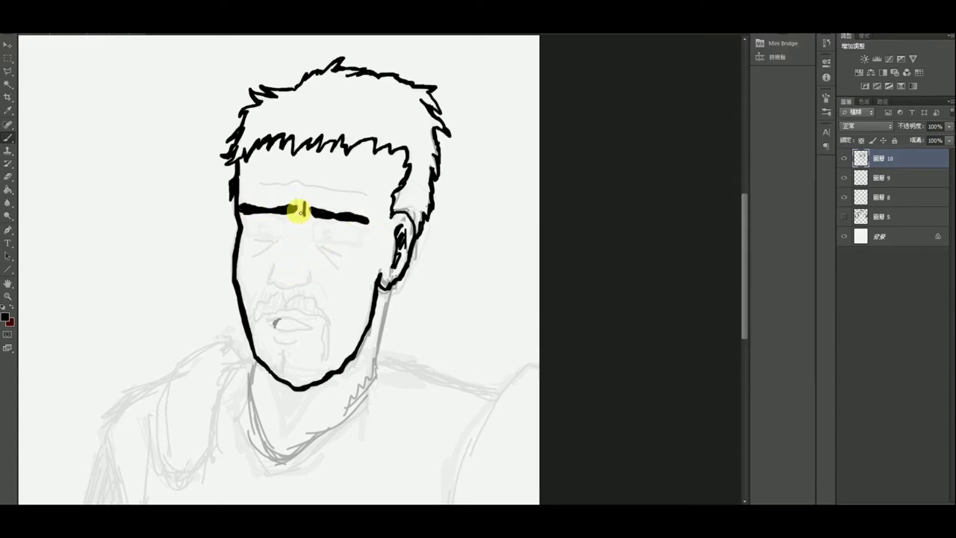
drag(310, 188, 369, 196)
click(8, 175)
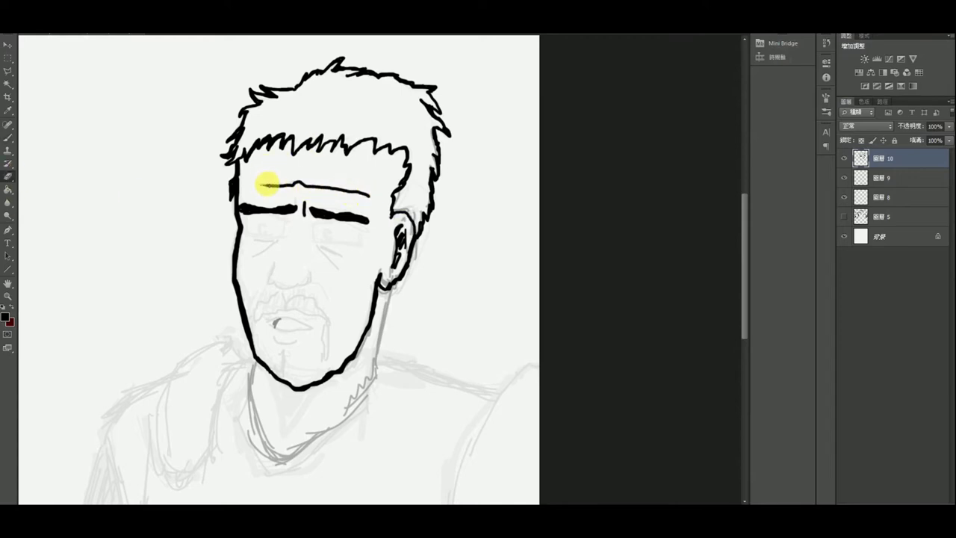
- Ink the outline, lid line and iris of the eye on the face's left side
click(9, 298)
click(297, 230)
click(8, 138)
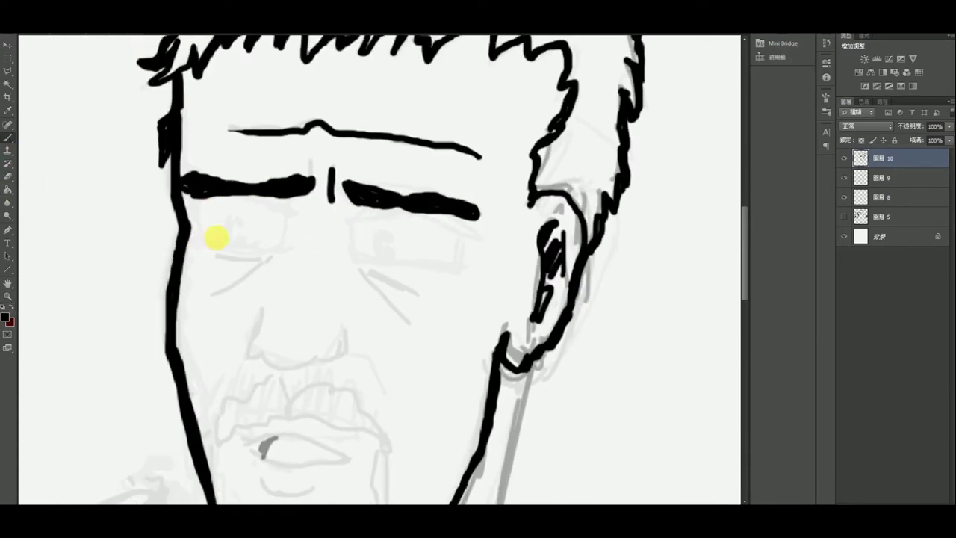
drag(200, 240, 284, 247)
drag(245, 197, 288, 199)
key(ctrl+z)
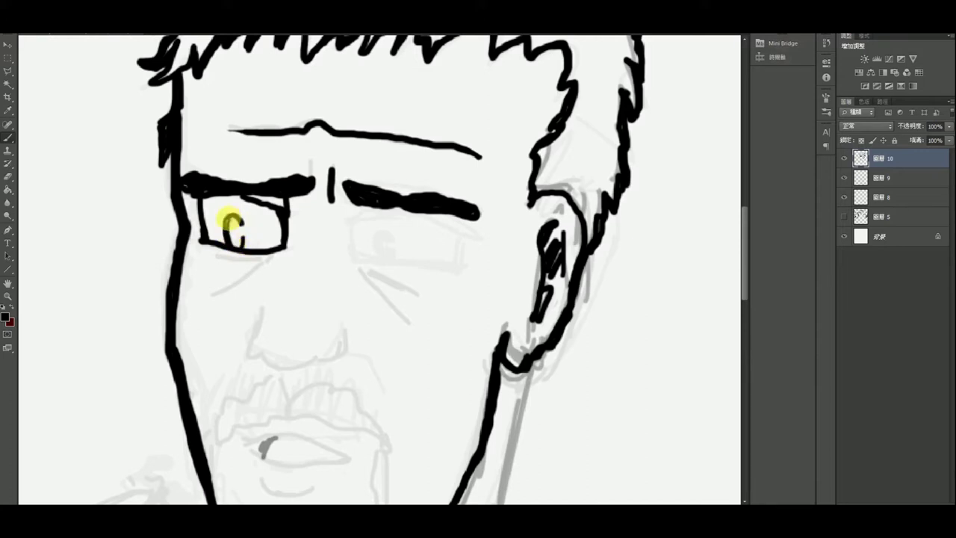
- Ink the outline, lid line and iris of the eye beside the ear
mouse_move(349, 221)
mouse_down()
mouse_move(377, 207)
mouse_move(404, 219)
mouse_move(458, 218)
mouse_move(464, 259)
mouse_up()
mouse_move(351, 220)
mouse_down()
mouse_move(390, 261)
mouse_move(463, 267)
mouse_up()
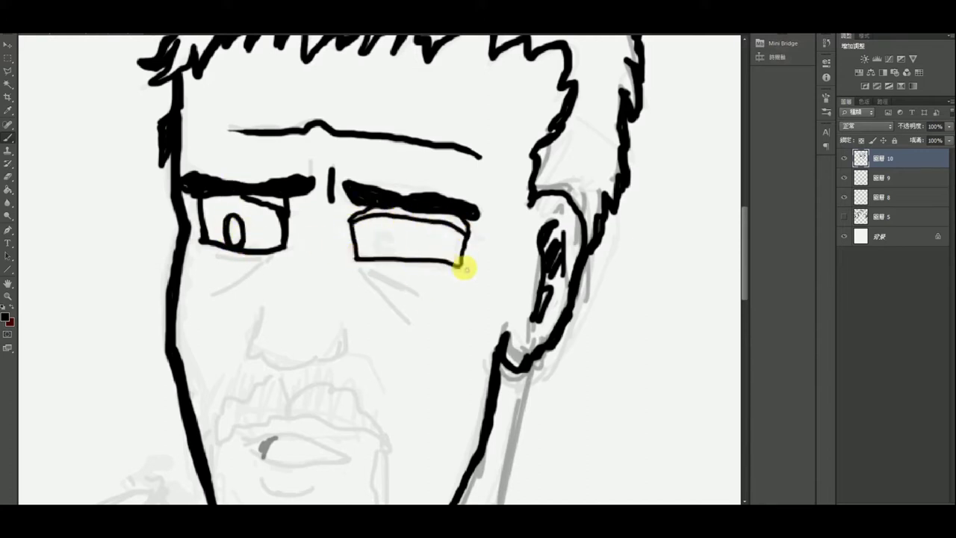
key(e)
key(b)
drag(358, 207, 382, 218)
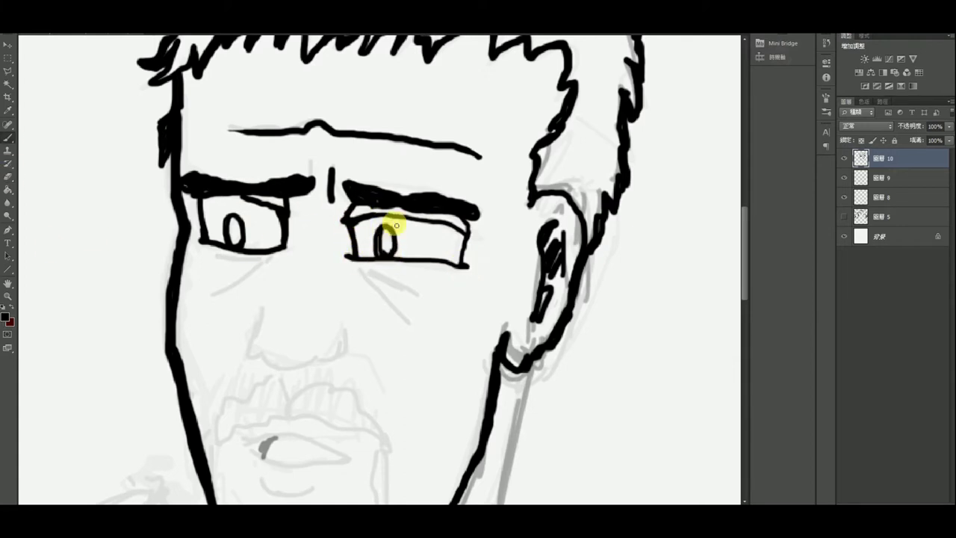
key(ctrl+z)
drag(381, 254, 377, 248)
- Ink the bag and wrinkle lines under both eyes and tidy them with the Eraser
key(z)
mouse_move(351, 299)
mouse_down()
mouse_move(289, 280)
mouse_move(362, 303)
mouse_up()
key(b)
drag(191, 247, 242, 254)
drag(247, 248, 180, 296)
drag(363, 263, 420, 329)
drag(358, 255, 413, 288)
click(9, 176)
drag(242, 265, 222, 290)
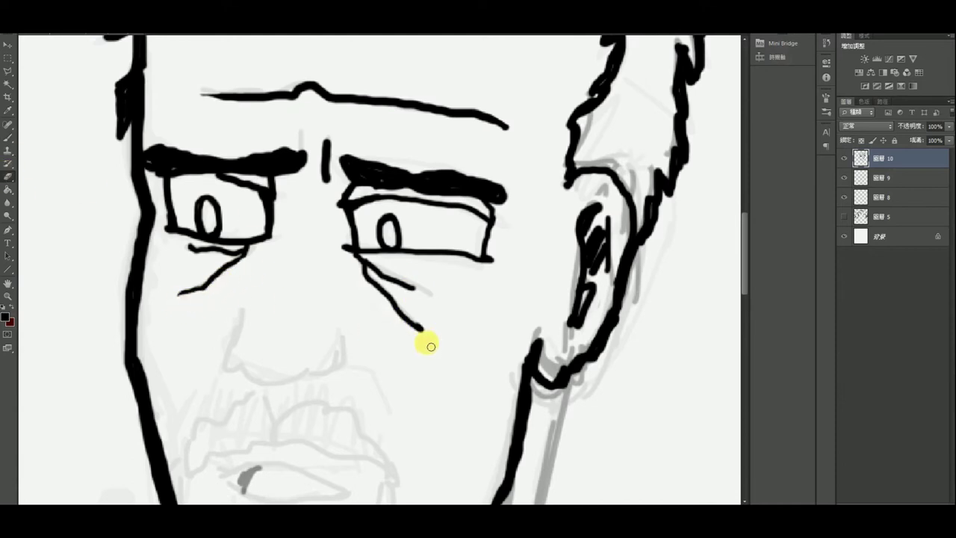
- Ink the nose, moustache and mouth over the sketch lines
drag(745, 222, 745, 250)
key(b)
mouse_move(241, 153)
mouse_down()
mouse_move(258, 225)
mouse_move(342, 185)
mouse_move(305, 217)
mouse_move(383, 248)
mouse_up()
mouse_move(212, 273)
mouse_down()
mouse_move(320, 258)
mouse_move(384, 309)
mouse_move(383, 411)
mouse_up()
mouse_move(191, 288)
mouse_down()
mouse_move(244, 268)
mouse_move(291, 260)
mouse_move(314, 295)
mouse_move(354, 294)
mouse_up()
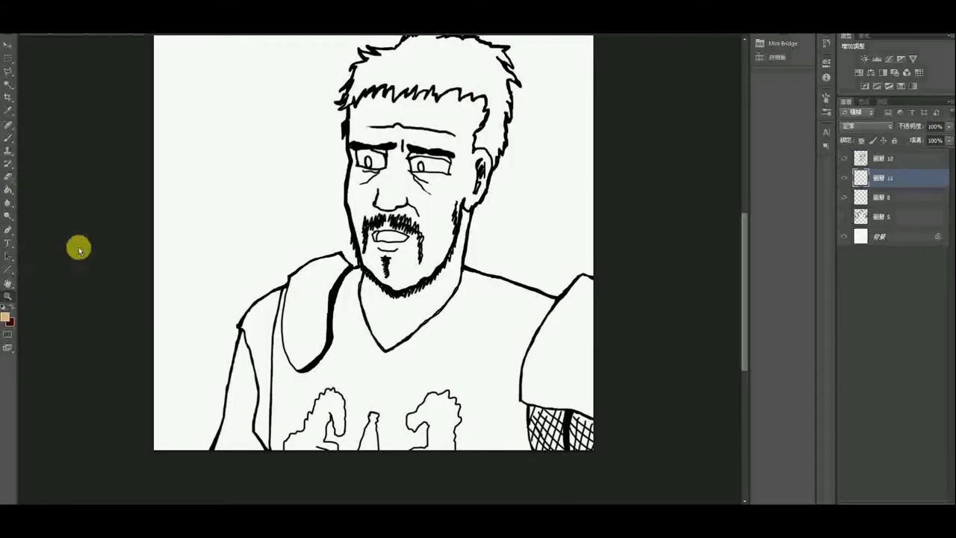
- Paint the face, ear and neck in a flat tan skin colour on the layer beneath the line art
click(406, 191)
click(8, 137)
click(382, 203)
mouse_move(335, 198)
mouse_down()
mouse_move(333, 151)
mouse_move(328, 259)
mouse_move(380, 359)
mouse_move(427, 220)
mouse_move(549, 141)
mouse_move(525, 218)
mouse_move(459, 154)
mouse_move(337, 367)
mouse_move(380, 470)
mouse_move(486, 380)
mouse_move(480, 246)
mouse_up()
drag(751, 270, 751, 244)
mouse_move(381, 131)
mouse_down()
mouse_move(391, 160)
mouse_move(316, 213)
mouse_move(516, 214)
mouse_move(313, 195)
mouse_move(331, 132)
mouse_move(421, 111)
mouse_move(448, 111)
mouse_move(438, 145)
mouse_move(490, 117)
mouse_move(508, 127)
mouse_move(523, 160)
mouse_move(506, 149)
mouse_move(526, 194)
mouse_up()
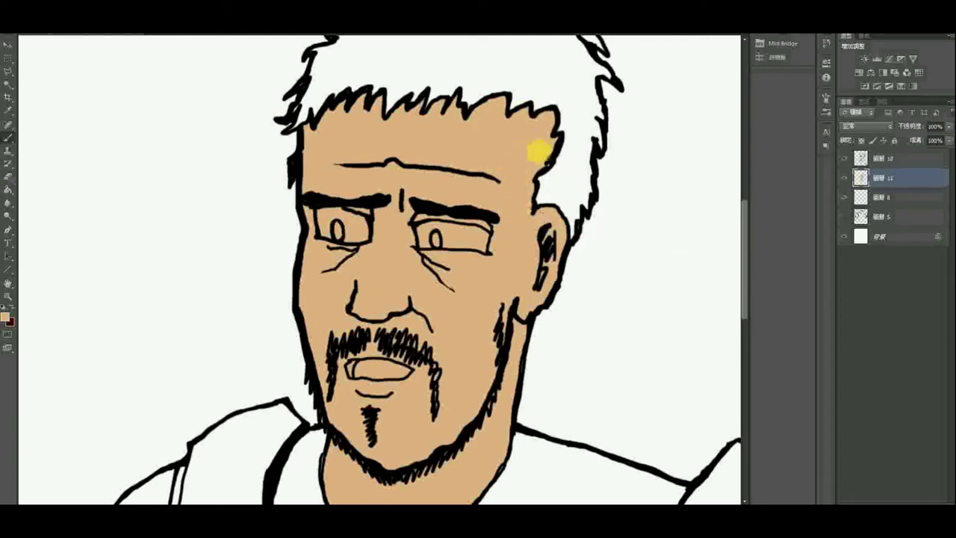
- Paint the bare arm and the area behind the mesh sleeve in the same tan skin colour
scroll(694, 306, down, 5)
drag(71, 337, 130, 373)
mouse_move(101, 174)
mouse_down()
mouse_move(122, 246)
mouse_move(111, 342)
mouse_move(61, 374)
mouse_move(81, 261)
mouse_move(107, 241)
mouse_move(96, 351)
mouse_up()
scroll(461, 362, right, 5)
drag(461, 362, 506, 382)
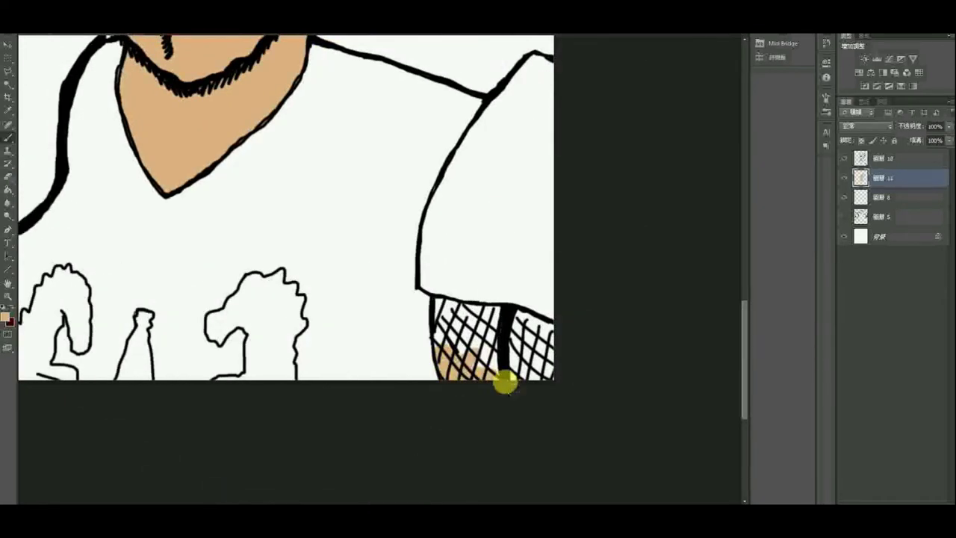
- Add a new layer above the skin colour, clip it to the skin layer and set its blend mode to Multiply
click(8, 296)
drag(213, 227, 189, 223)
drag(306, 213, 391, 229)
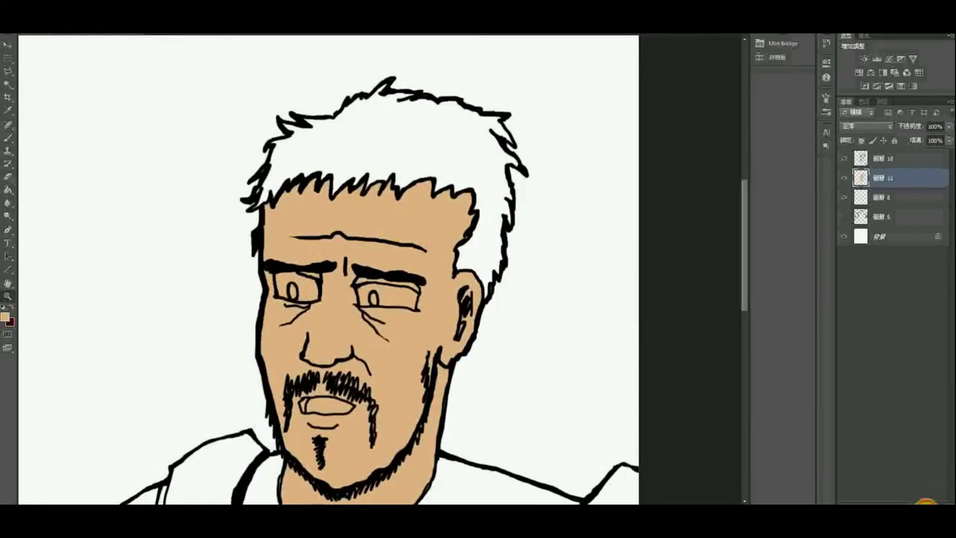
click(926, 502)
right_click(896, 177)
click(856, 280)
click(879, 126)
click(859, 166)
- Paint skin shadows along the hairline, on the neck below the jaw, under the eyes and around the mouth
drag(302, 239, 277, 233)
click(7, 138)
mouse_move(272, 193)
mouse_down()
mouse_move(375, 188)
mouse_move(438, 241)
mouse_move(444, 282)
mouse_move(387, 434)
mouse_move(289, 427)
mouse_move(314, 456)
mouse_up()
scroll(418, 352, down, 3)
mouse_move(418, 352)
mouse_down()
mouse_move(338, 405)
mouse_move(385, 358)
mouse_move(361, 378)
mouse_up()
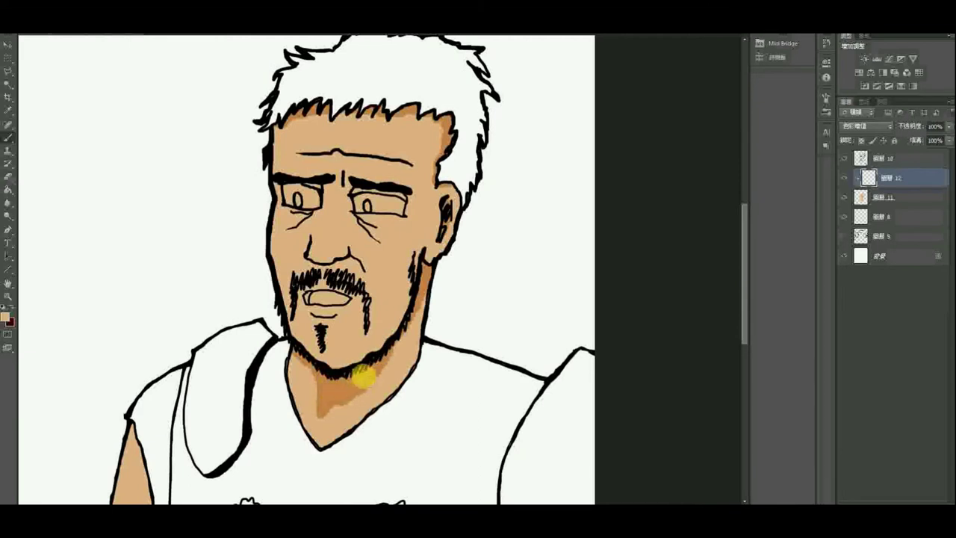
mouse_move(365, 225)
mouse_down()
mouse_move(368, 215)
mouse_move(380, 223)
mouse_up()
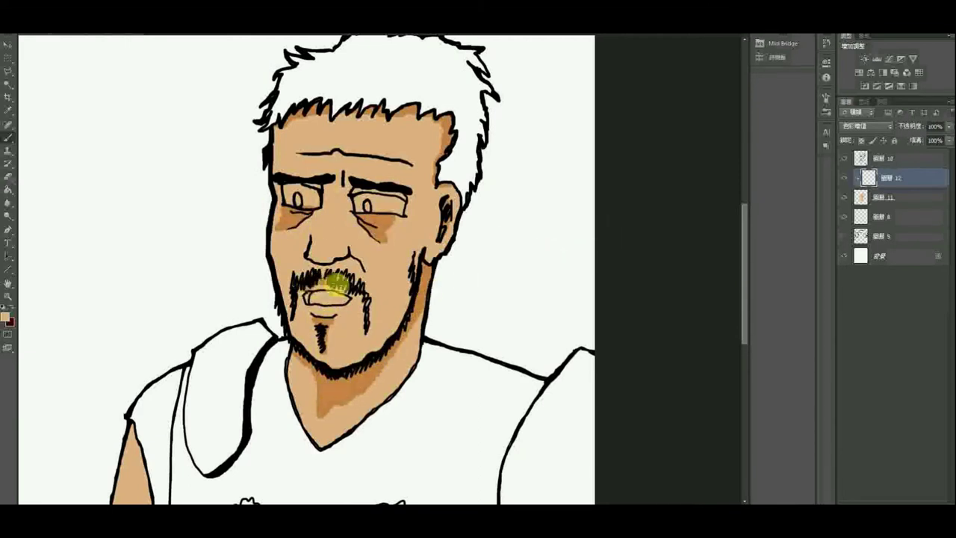
scroll(747, 280, down, 2)
- Fill both eyeballs with white on a new layer above the skin shading
click(917, 502)
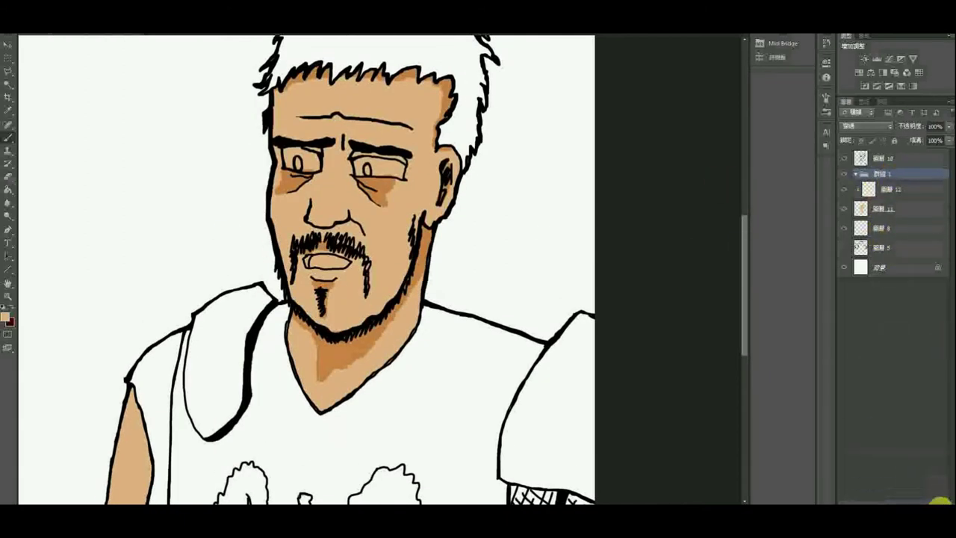
key(ctrl+z)
click(931, 502)
click(5, 317)
click(529, 330)
click(764, 325)
mouse_move(287, 152)
mouse_down()
mouse_move(302, 171)
mouse_move(300, 160)
mouse_up()
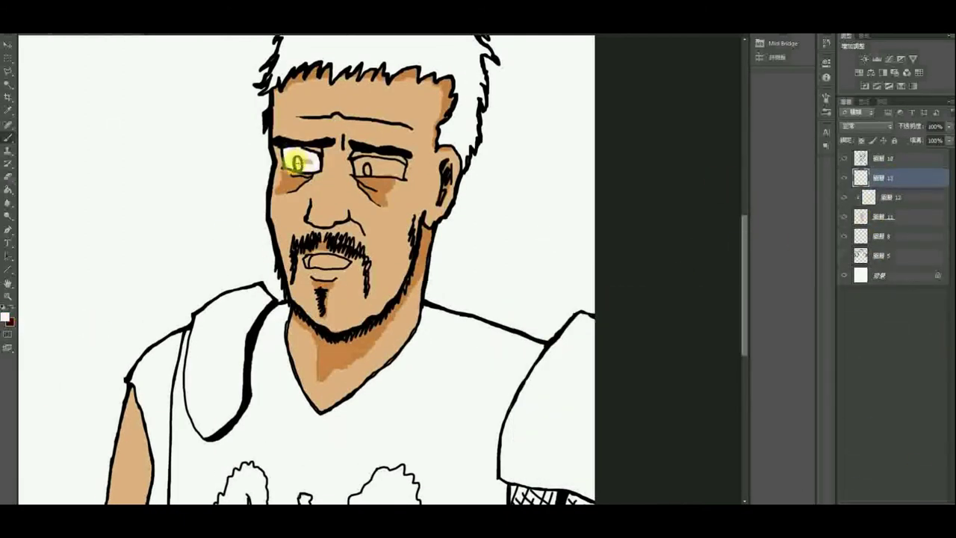
drag(361, 162, 388, 172)
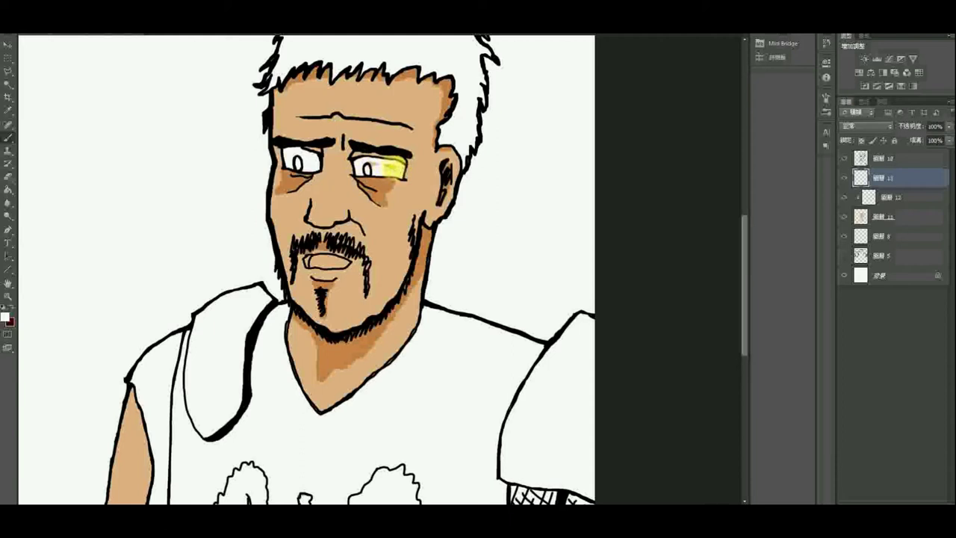
- Fill both irises with dark brown on a new layer above the eye whites
scroll(749, 280, up, 2)
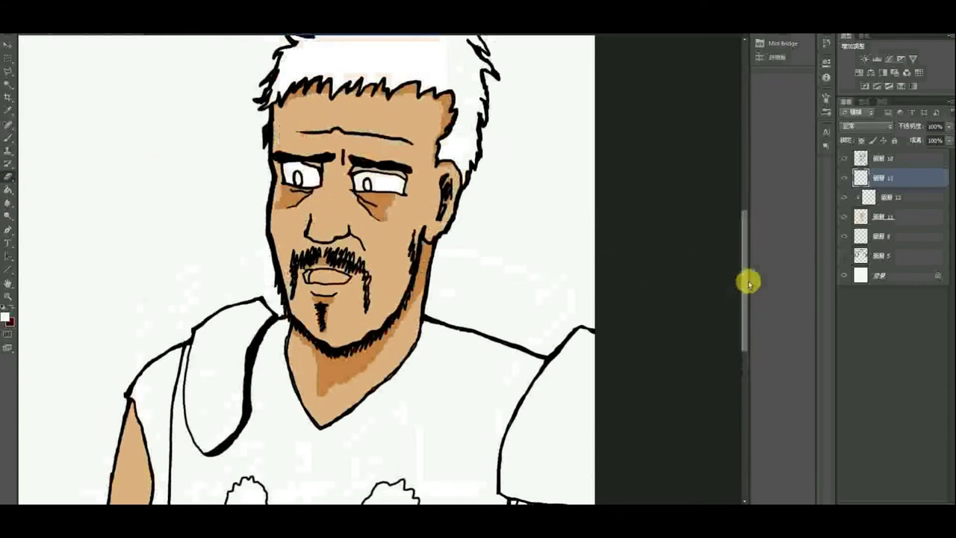
click(917, 502)
click(6, 317)
click(757, 324)
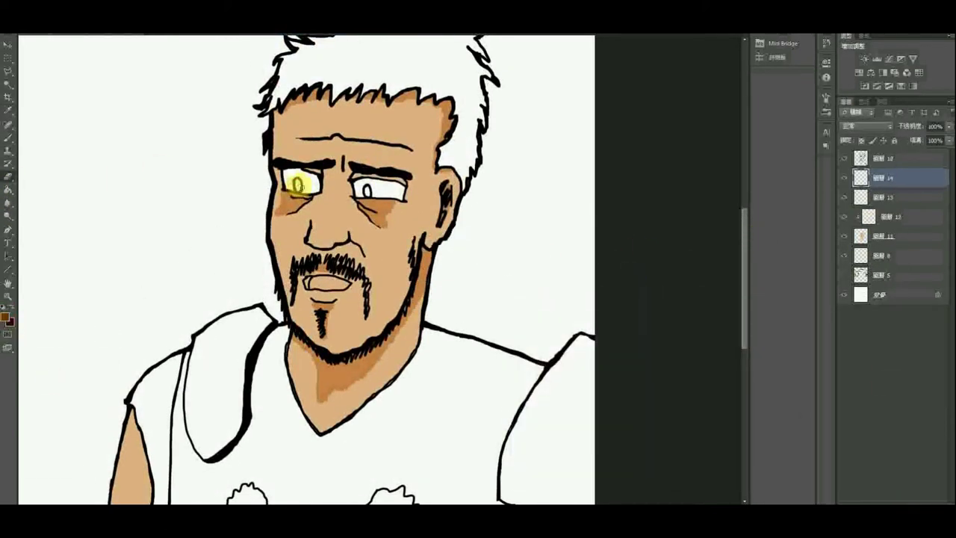
click(298, 184)
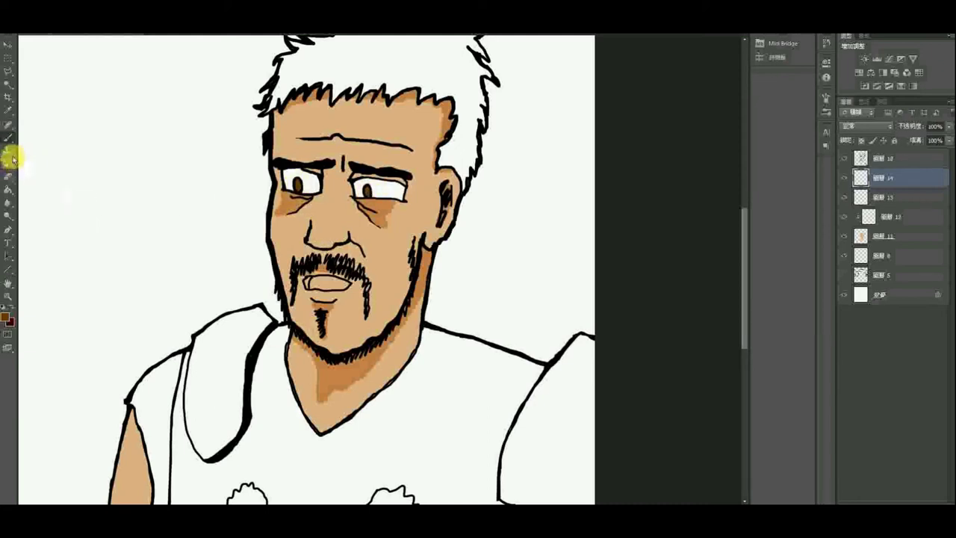
- Paint teal on both irises on a new layer and adjust the colour with Hue/Saturation
click(918, 499)
click(6, 318)
click(577, 369)
click(762, 324)
click(298, 185)
click(378, 190)
key(ctrl+u)
drag(683, 325, 700, 326)
click(802, 230)
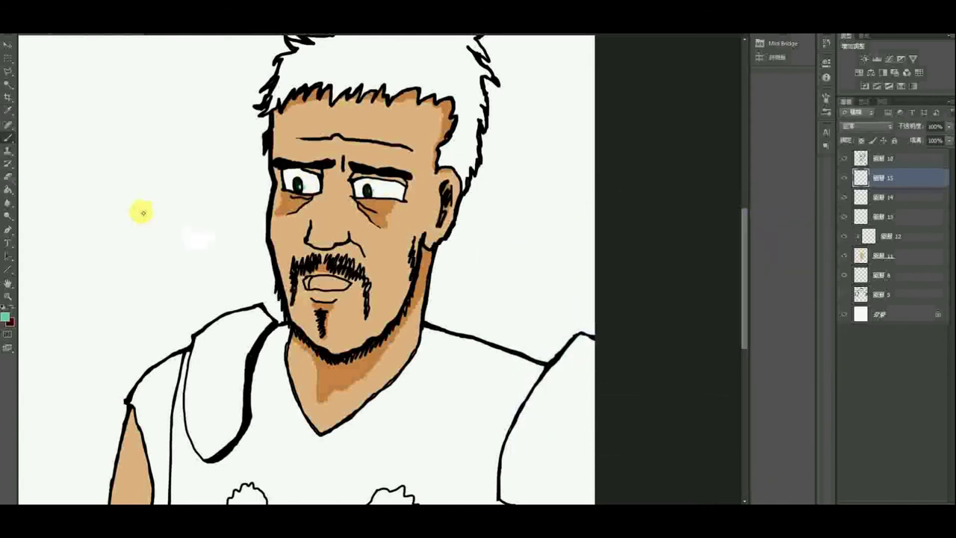
- Add a new layer above the eye whites, clip it to them and set its blend mode to Multiply
click(9, 177)
scroll(374, 193, up, 2)
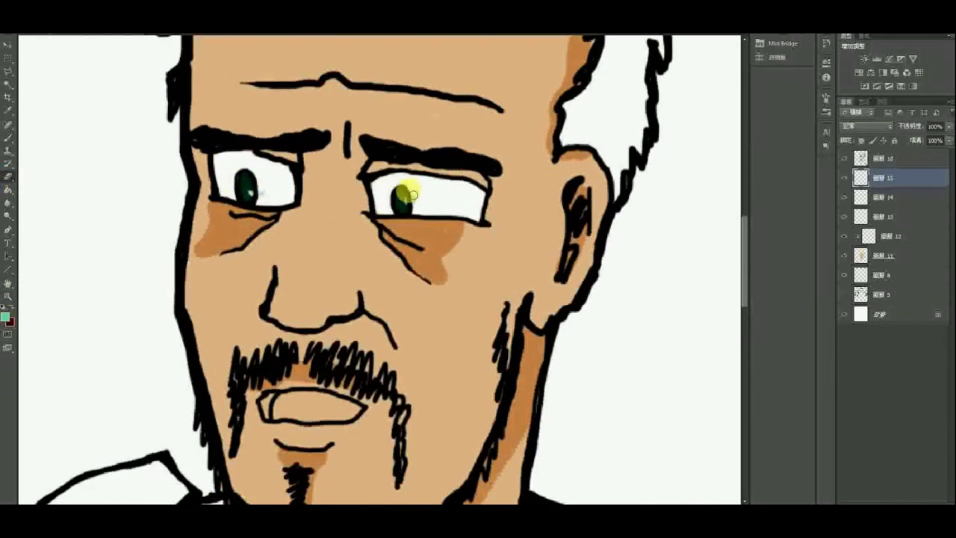
ctrl+click(444, 167)
click(870, 214)
click(926, 508)
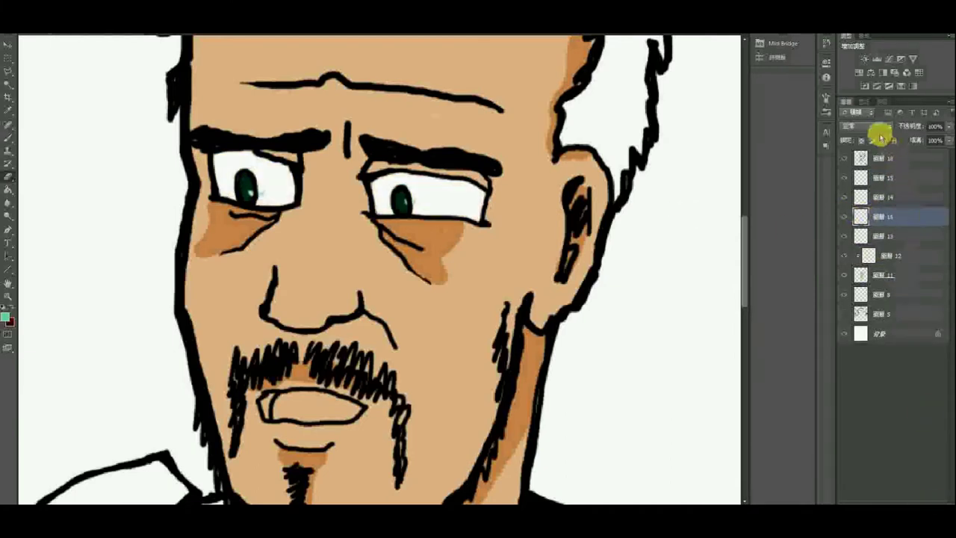
right_click(896, 218)
click(870, 287)
click(873, 126)
click(867, 158)
- Paint grey shadows along the upper lids and outer corners of both eye whites
click(6, 318)
click(575, 375)
click(762, 327)
mouse_move(198, 157)
mouse_down()
mouse_move(231, 161)
mouse_move(231, 152)
mouse_move(291, 167)
mouse_up()
mouse_move(369, 172)
mouse_down()
mouse_move(400, 180)
mouse_move(484, 191)
mouse_up()
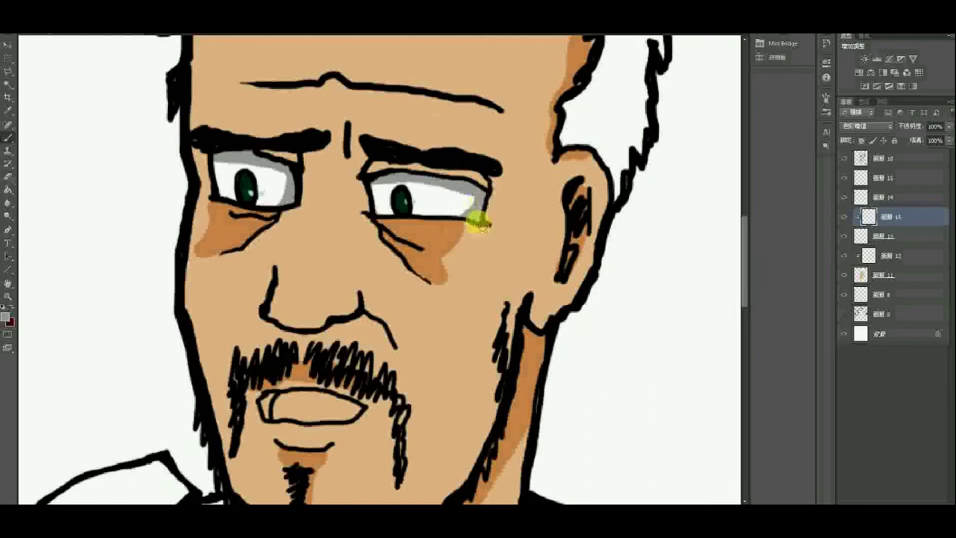
- Adjust the grey eye shading with Hue/Saturation
click(7, 296)
alt+click(154, 214)
key(ctrl+u)
drag(685, 326, 695, 326)
click(802, 229)
- Create a new layer for black hair colour and move it below the skin layer
alt+click(509, 159)
click(511, 159)
click(896, 178)
key(ctrl+shift+alt+n)
click(6, 318)
click(525, 440)
click(764, 324)
click(7, 138)
drag(416, 159, 416, 188)
drag(861, 179, 858, 303)
- Fill the hair with black inside its outline and switch to the skin layer to erase spill around the hairline
drag(416, 160, 409, 176)
mouse_move(277, 187)
mouse_down()
mouse_move(296, 144)
mouse_move(292, 125)
mouse_move(327, 122)
mouse_up()
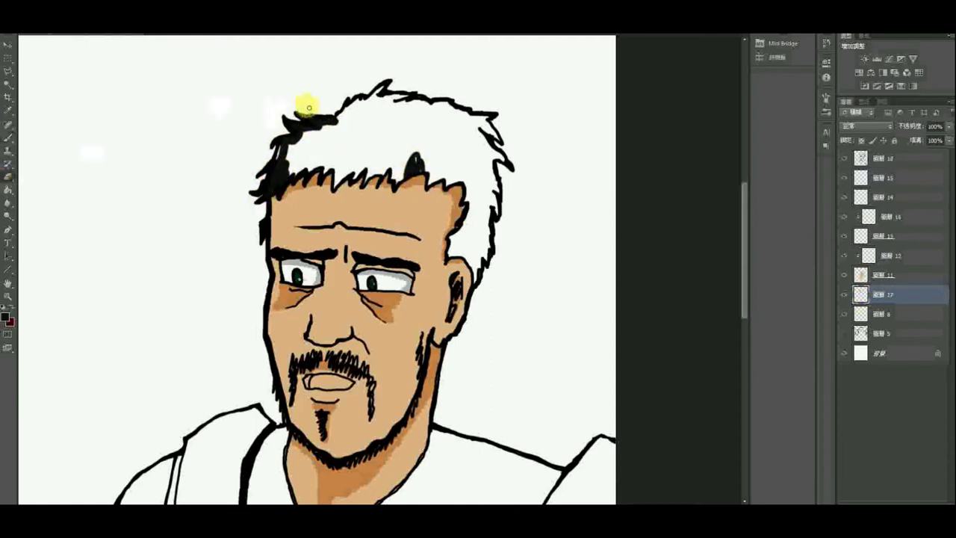
mouse_move(284, 149)
mouse_down()
mouse_move(353, 168)
mouse_move(305, 135)
mouse_move(377, 94)
mouse_move(352, 146)
mouse_move(426, 162)
mouse_move(392, 112)
mouse_move(415, 115)
mouse_move(475, 206)
mouse_move(473, 258)
mouse_move(495, 216)
mouse_move(487, 160)
mouse_move(499, 159)
mouse_move(492, 133)
mouse_move(455, 114)
mouse_move(482, 142)
mouse_move(471, 190)
mouse_move(458, 113)
mouse_up()
click(886, 275)
key(e)
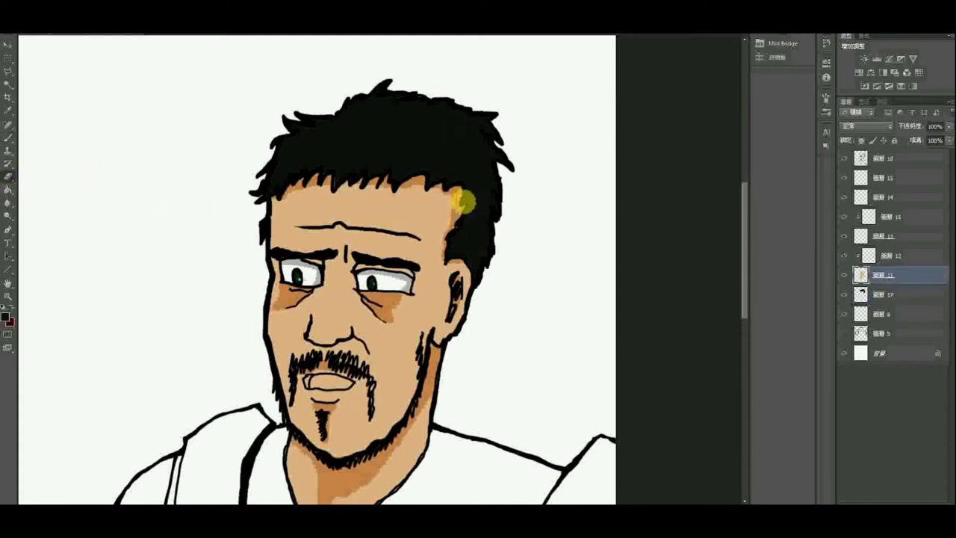
- Add a new layer above the hair colour, clip it to the hair layer and change its blend mode
click(881, 294)
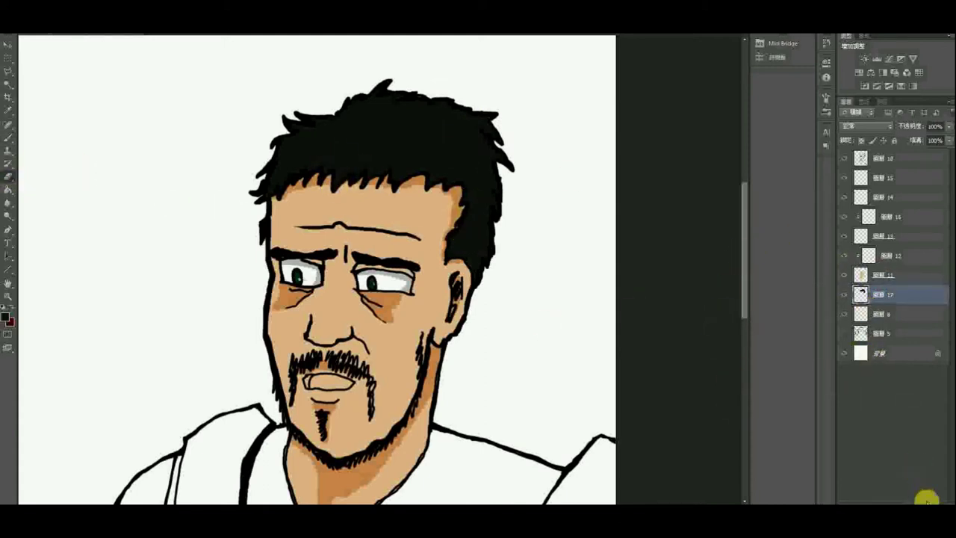
click(922, 500)
right_click(891, 295)
click(860, 289)
click(859, 127)
click(857, 203)
- Brush shading strokes along the side of the hair above the ear on the clipped layer
click(8, 138)
mouse_move(503, 162)
mouse_down()
mouse_move(442, 162)
mouse_move(478, 158)
mouse_up()
click(8, 45)
click(9, 138)
mouse_move(488, 204)
mouse_down()
mouse_move(495, 157)
mouse_move(453, 156)
mouse_move(497, 154)
mouse_move(490, 144)
mouse_up()
- Add a second layer clipped to the hair and change its blend mode
click(922, 500)
right_click(891, 294)
click(846, 287)
click(859, 127)
click(858, 213)
- Adjust the upper clipped hair layer with Hue/Saturation and lower its opacity slightly
key(ctrl+u)
drag(682, 327, 696, 329)
click(802, 229)
click(950, 126)
drag(941, 140, 933, 140)
click(723, 138)
- Adjust the lower clipped hair layer with Hue/Saturation and reduce its opacity
click(912, 314)
key(ctrl+u)
mouse_move(683, 327)
mouse_down()
mouse_move(667, 328)
mouse_move(683, 328)
mouse_up()
click(802, 228)
click(8, 296)
drag(272, 259, 291, 269)
click(949, 126)
drag(945, 140, 906, 142)
click(911, 293)
click(949, 126)
- Fill the mouth with dark red on a new layer placed directly below the line art
scroll(737, 214, down, 3)
scroll(437, 304, down, 4)
scroll(408, 311, up, 5)
drag(403, 183, 517, 191)
click(900, 255)
click(870, 357)
click(933, 506)
click(11, 307)
click(6, 317)
click(649, 394)
click(770, 325)
click(9, 137)
drag(897, 352, 896, 169)
drag(324, 283, 377, 283)
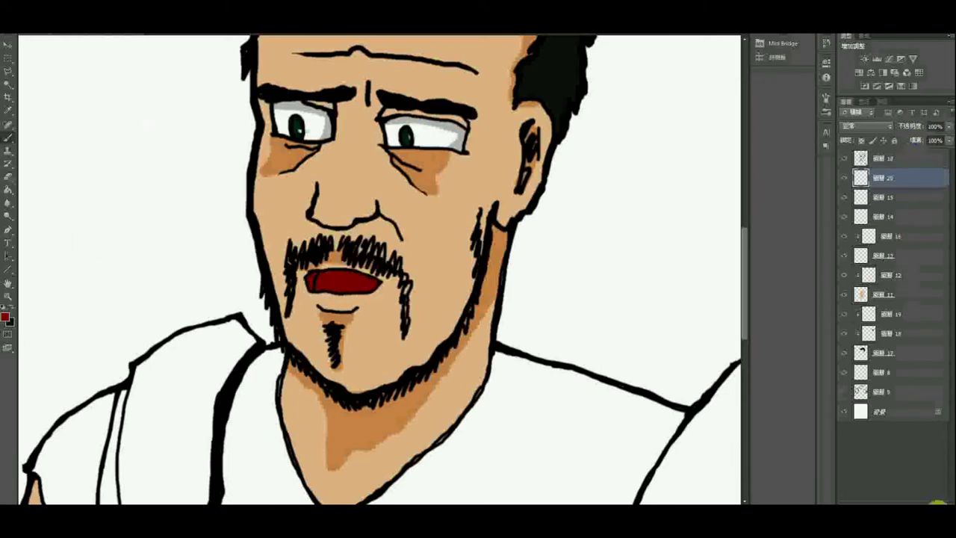
- Add a layer clipped to the mouth, set its blend mode to Multiply and paint darker red shading inside the mouth
click(933, 506)
right_click(904, 180)
click(871, 287)
click(867, 126)
click(855, 169)
drag(311, 280, 329, 283)
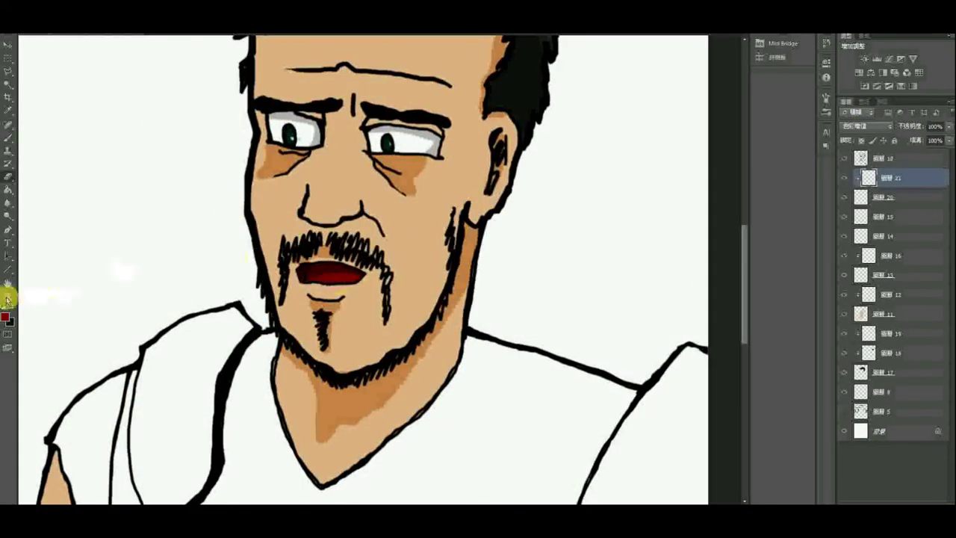
- Add a layer clipped directly above the skin base layer and set its blend mode to Screen
click(7, 298)
drag(435, 299, 482, 254)
click(8, 138)
click(8, 297)
mouse_move(248, 186)
mouse_down()
mouse_move(197, 177)
mouse_move(232, 191)
mouse_up()
drag(385, 245, 431, 245)
click(889, 314)
click(931, 506)
click(867, 126)
click(850, 217)
- Paint skin-tone highlights on the face and trim them with the eraser
click(8, 138)
click(39, 25)
click(99, 138)
click(485, 292)
drag(366, 278, 400, 284)
click(9, 177)
click(36, 28)
click(100, 88)
click(5, 298)
alt+click(531, 230)
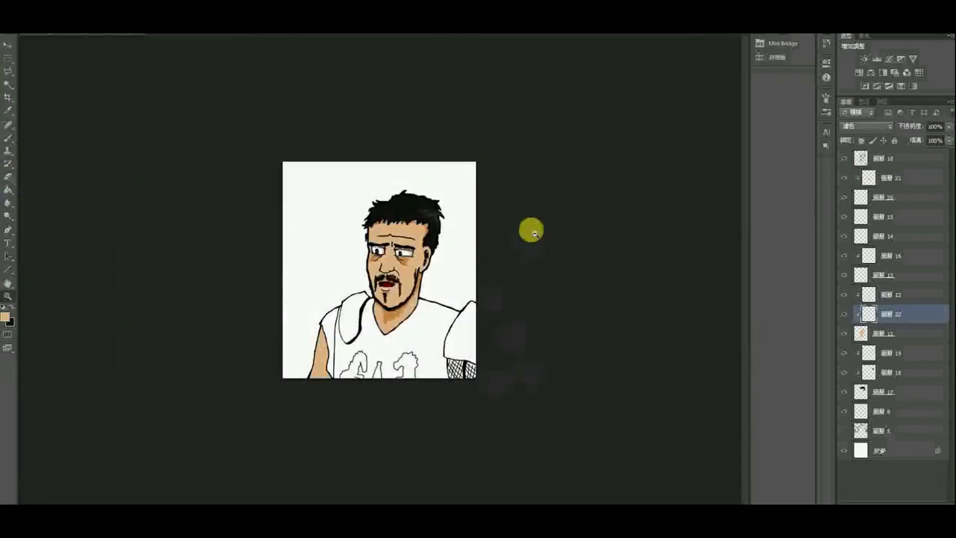
- Lower the lightness of the skin highlight layer with Hue/Saturation
key(ctrl+u)
drag(683, 325, 663, 326)
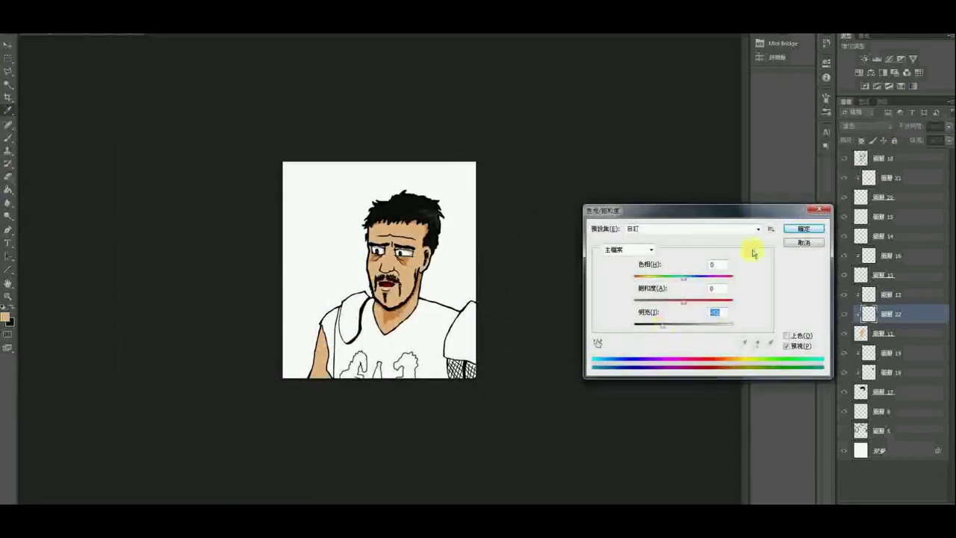
click(804, 228)
- Select the clipped skin shadow layer and paint a shadow along the inner side of the bare arm
click(443, 251)
click(444, 251)
drag(744, 279, 746, 320)
click(889, 296)
click(8, 138)
drag(181, 316, 197, 390)
click(36, 35)
click(107, 105)
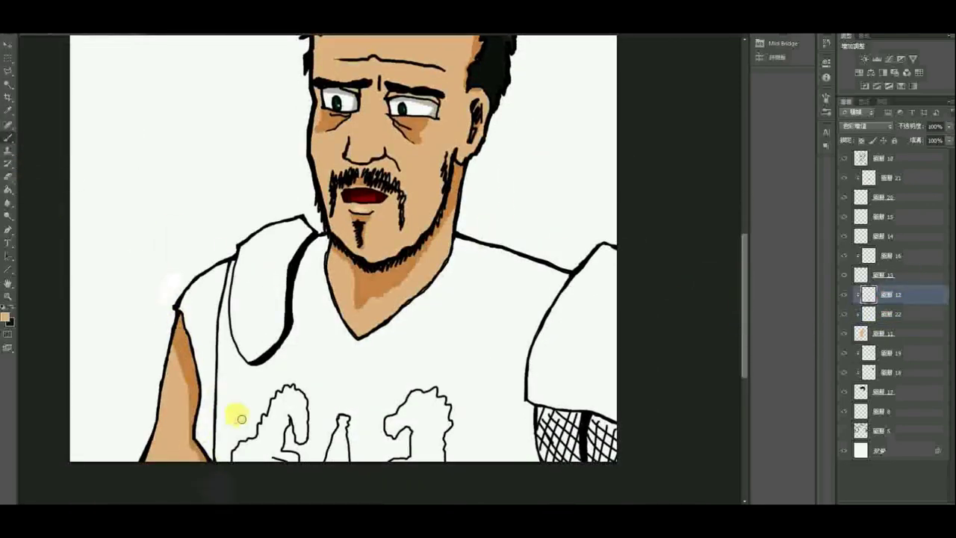
- Try to darken the skin shadow layer by lowering its lightness with Hue/Saturation
drag(744, 300, 744, 279)
key(ctrl+u)
drag(670, 330, 662, 327)
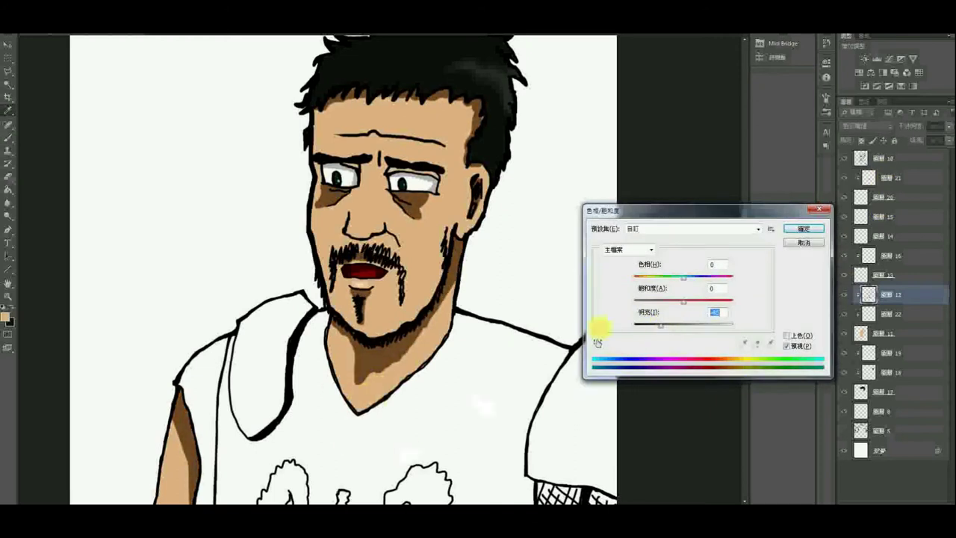
click(800, 231)
key(ctrl+z)
- Extend the shadow across the neck and soften the shadows under both eyes with the brush and eraser
drag(407, 391, 448, 292)
mouse_move(745, 316)
mouse_down()
mouse_move(744, 355)
mouse_move(745, 281)
mouse_up()
click(45, 30)
click(84, 127)
drag(320, 184, 333, 202)
mouse_move(397, 190)
mouse_down()
mouse_move(332, 179)
mouse_move(400, 189)
mouse_up()
click(8, 139)
click(9, 177)
click(45, 30)
drag(331, 201, 352, 196)
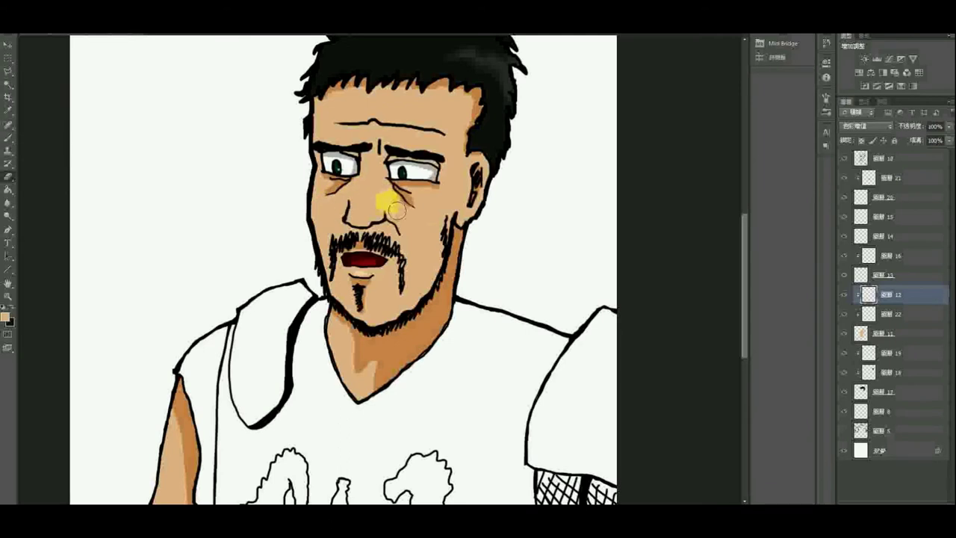
- Add another clipped Multiply layer above the skin shadows and paint deeper shading with a skin tone on the neck
click(916, 505)
alt+click(917, 304)
click(868, 127)
click(871, 169)
click(8, 138)
click(5, 317)
key(Return)
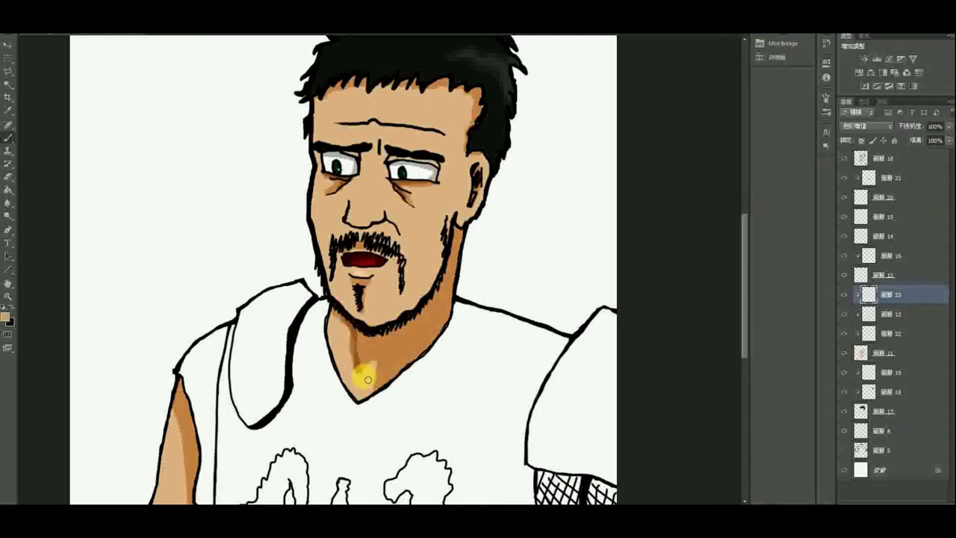
drag(367, 338, 367, 361)
key(ctrl+u)
mouse_move(684, 327)
mouse_down()
mouse_move(643, 325)
mouse_move(651, 328)
mouse_up()
click(802, 242)
- Lower the lightness of the deeper skin shading layer with Hue/Saturation
scroll(178, 318, down, 3)
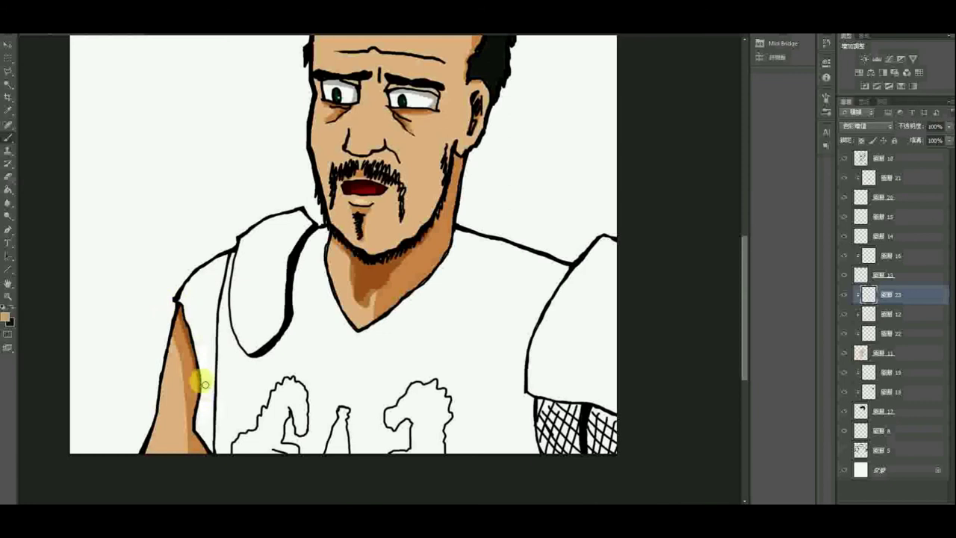
key(ctrl+u)
drag(684, 326, 656, 327)
click(804, 229)
mouse_move(744, 238)
mouse_down()
mouse_move(749, 261)
mouse_move(747, 242)
mouse_up()
- Paint a soft highlight down the bridge of the nose on the Screen layer and trim it with the eraser
click(899, 333)
click(47, 30)
click(23, 91)
drag(359, 143, 360, 168)
click(47, 30)
click(98, 132)
double_click(8, 294)
click(8, 177)
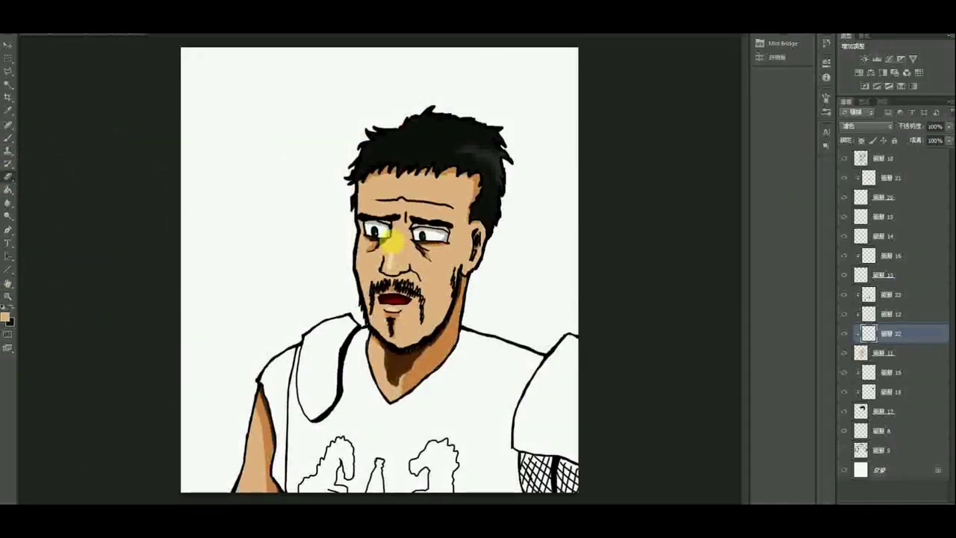
double_click(6, 293)
- Shade the fold between the nostril and the moustache on the skin shadow layer, refining it with the eraser
key(alt+])
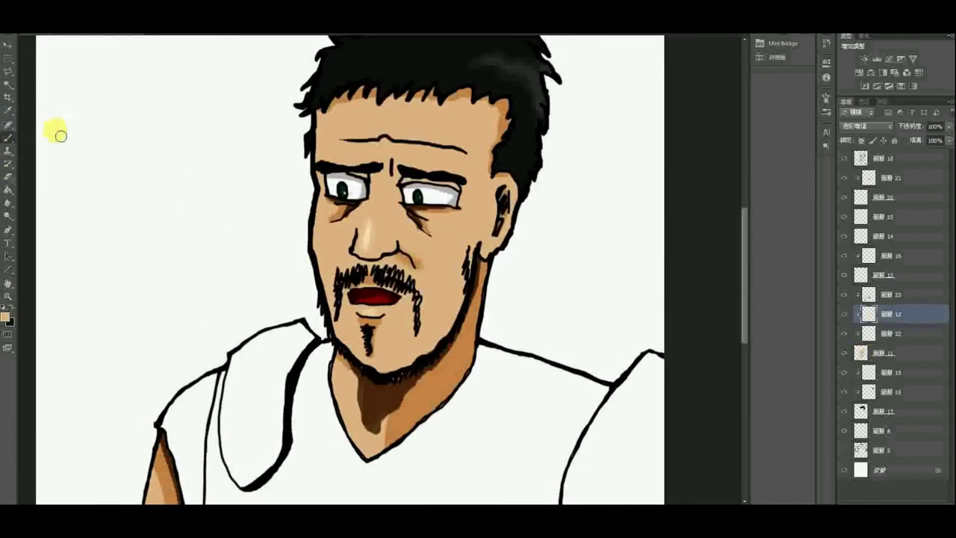
click(873, 334)
click(46, 29)
mouse_move(407, 255)
mouse_down()
mouse_move(416, 269)
mouse_move(396, 276)
mouse_up()
click(873, 316)
click(8, 177)
click(46, 30)
click(100, 94)
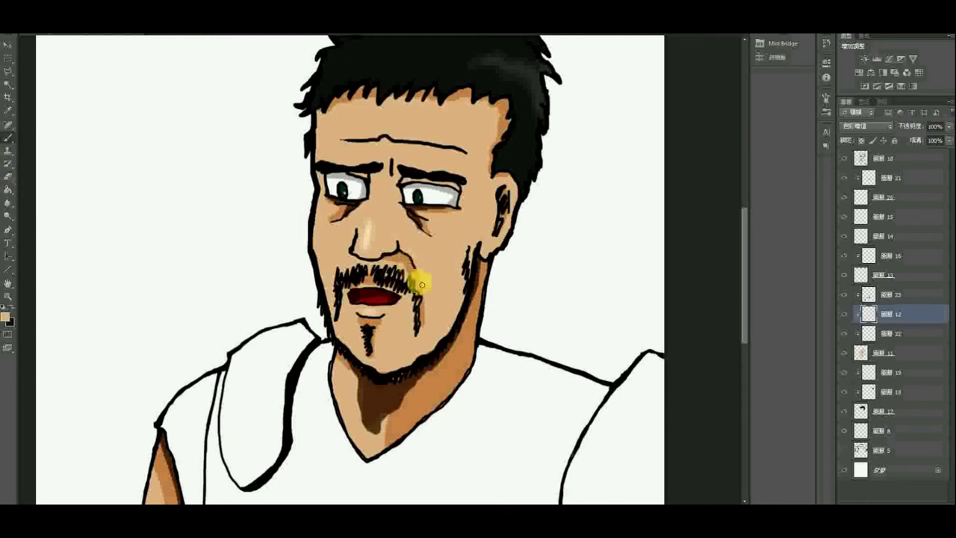
alt+click(184, 291)
ctrl+click(470, 254)
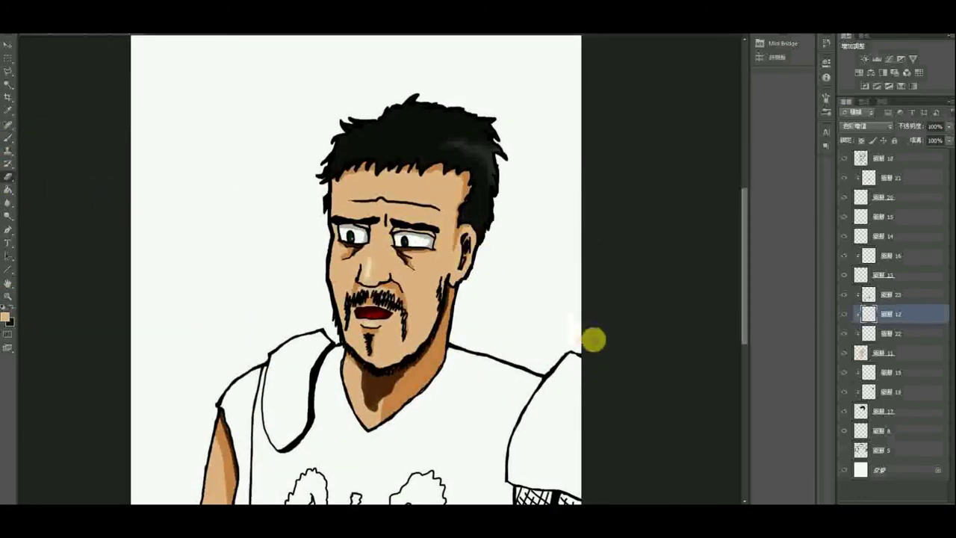
- Fill the vest with dark grey on a new layer directly below the hair layer
scroll(594, 340, down, 4)
click(896, 431)
click(926, 503)
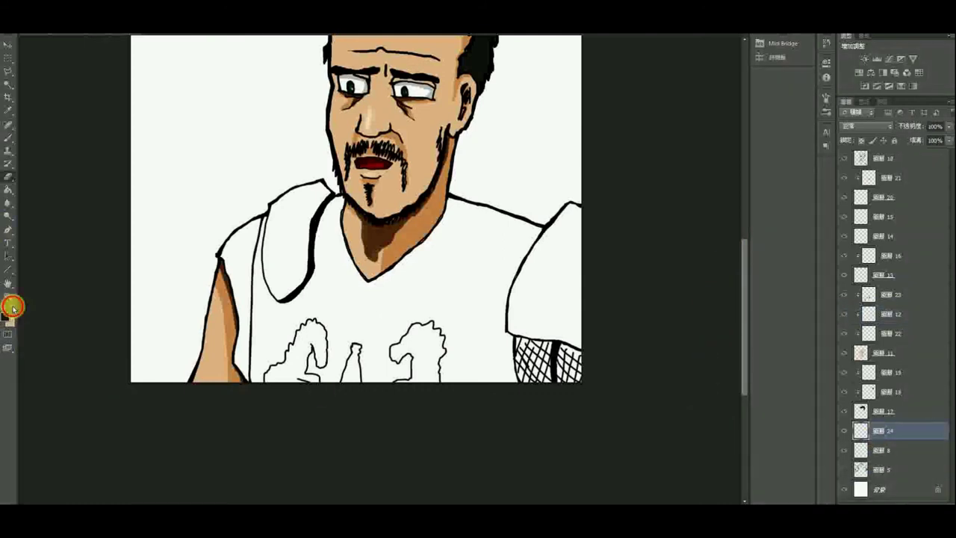
click(6, 317)
click(663, 376)
click(533, 446)
click(762, 325)
click(8, 138)
drag(319, 321, 323, 322)
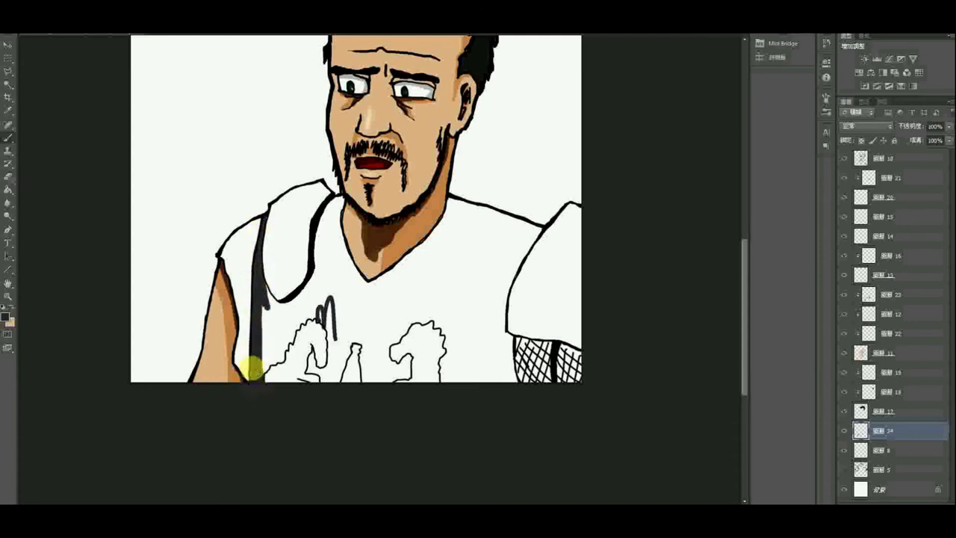
mouse_move(330, 228)
mouse_down()
mouse_move(320, 250)
mouse_move(323, 237)
mouse_move(360, 315)
mouse_move(280, 310)
mouse_up()
mouse_move(322, 278)
mouse_down()
mouse_move(284, 324)
mouse_move(355, 366)
mouse_move(378, 302)
mouse_move(464, 209)
mouse_move(528, 230)
mouse_move(505, 331)
mouse_move(515, 392)
mouse_up()
mouse_move(392, 246)
mouse_down()
mouse_move(452, 270)
mouse_move(484, 399)
mouse_up()
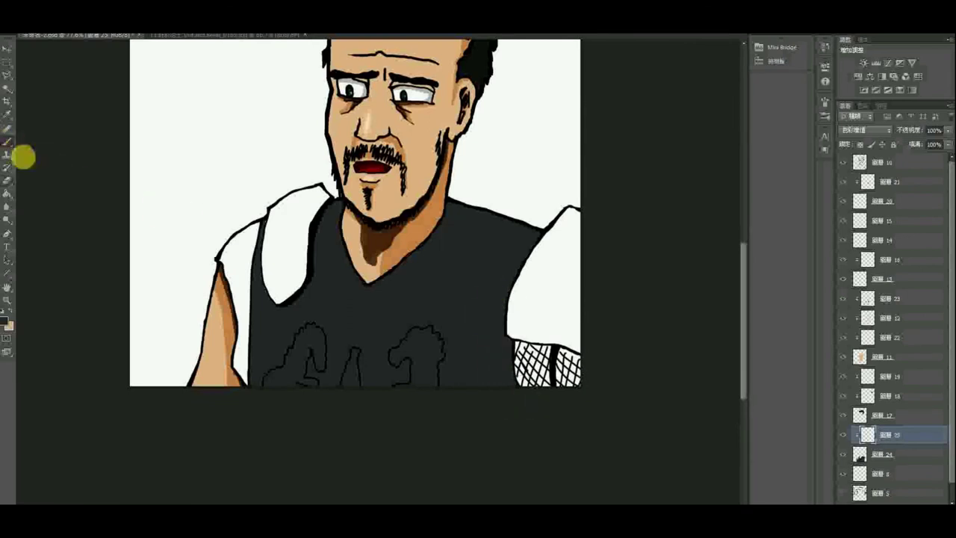
- Paint soft black shadows down the side and centre of the vest on its clipped Multiply layer
click(18, 153)
drag(508, 270, 482, 403)
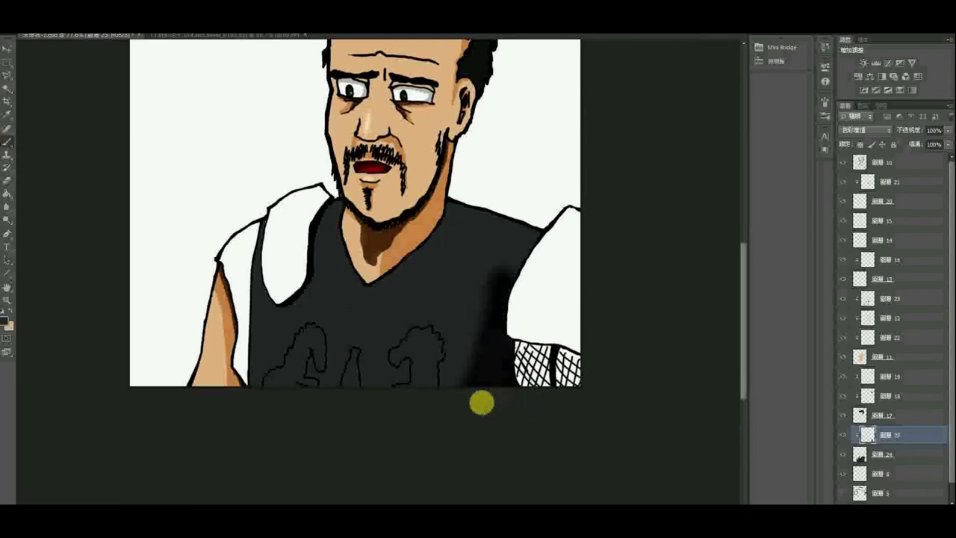
drag(497, 256, 435, 410)
drag(361, 312, 354, 247)
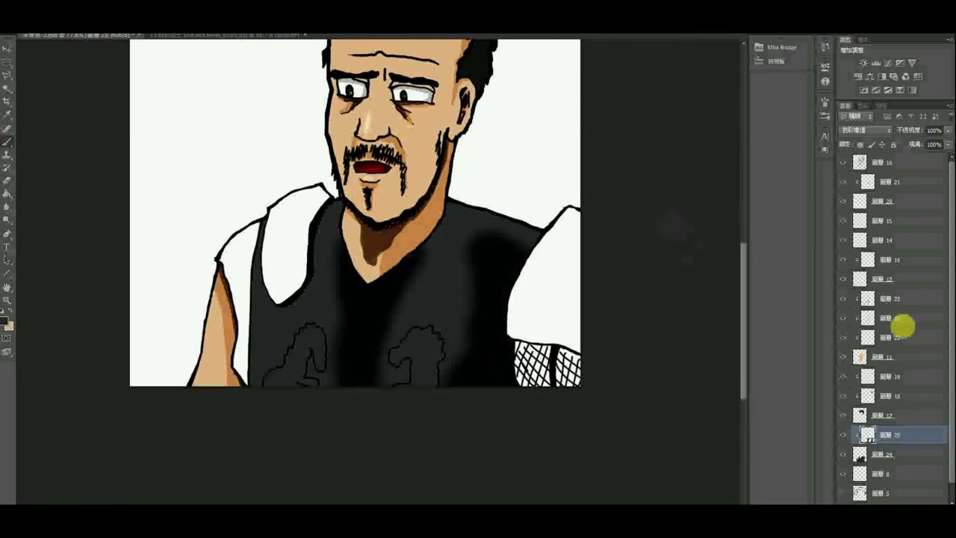
- Raise the lightness of the vest shadow layer with Hue/Saturation
key(ctrl+u)
drag(688, 330, 715, 328)
click(803, 233)
- Add a second layer clipped to the vest in Screen mode and brush soft highlights along its shoulder and side edges
click(939, 503)
right_click(889, 435)
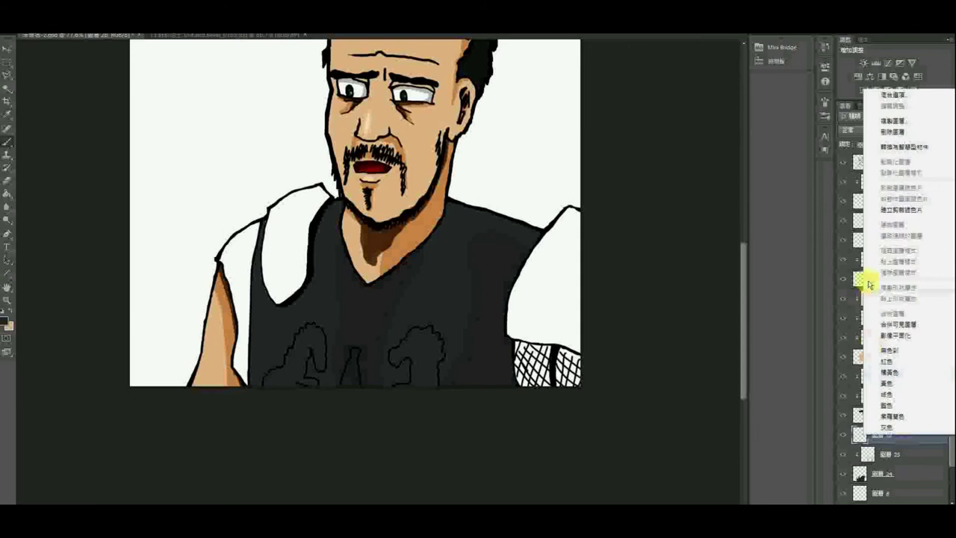
click(851, 211)
drag(454, 220, 418, 363)
mouse_move(497, 319)
mouse_down()
mouse_move(491, 212)
mouse_move(334, 186)
mouse_move(240, 220)
mouse_move(281, 271)
mouse_move(249, 243)
mouse_up()
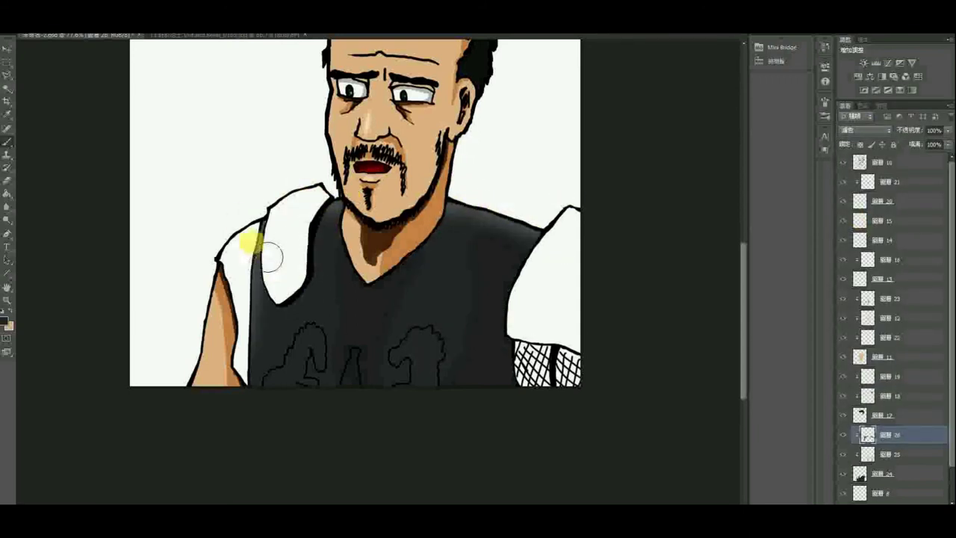
- Bring the grunge texture from the other open document in above the vest base and scale it to cover the vest
click(887, 470)
click(246, 36)
click(7, 49)
drag(84, 82, 540, 145)
drag(85, 124, 203, 203)
drag(306, 259, 202, 140)
- Set the vest texture layer to Overlay and reduce its opacity to 36%
click(866, 130)
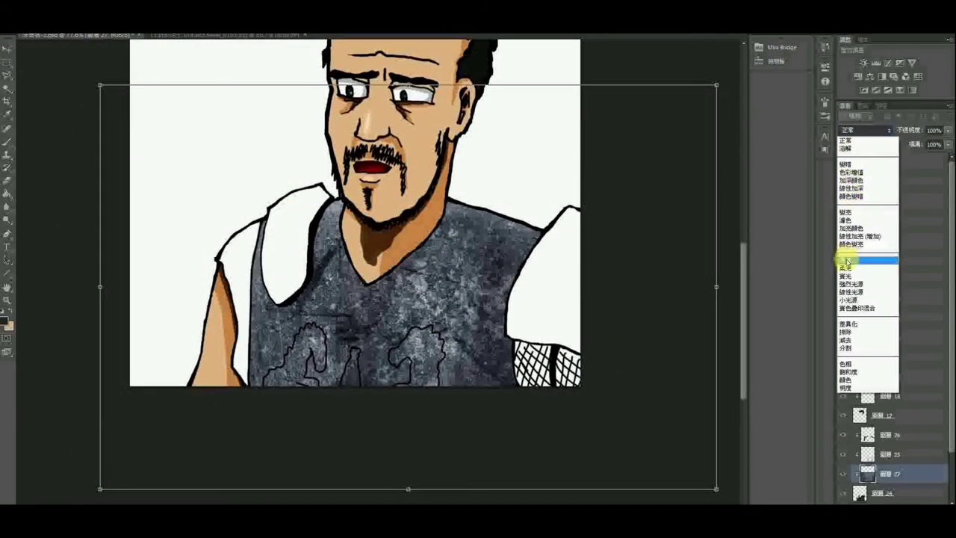
click(847, 260)
drag(947, 131, 925, 144)
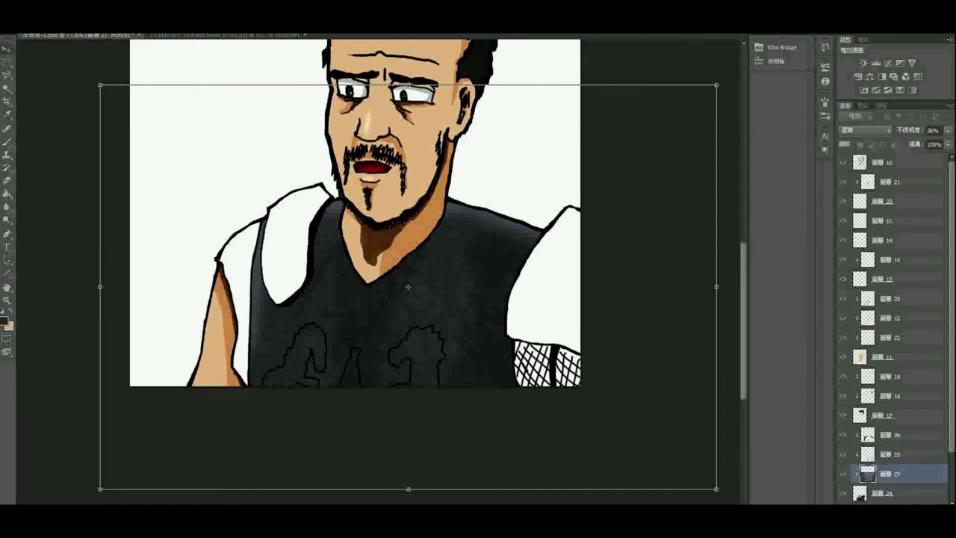
click(47, 172)
- Fill both shoulder pads and the adjoining shoulder piece with medium grey on the layer below the vest
scroll(903, 448, down, 3)
click(904, 458)
click(5, 323)
click(530, 401)
click(758, 328)
click(7, 142)
mouse_move(245, 286)
mouse_down()
mouse_move(243, 373)
mouse_move(243, 258)
mouse_move(280, 235)
mouse_up()
right_click(155, 181)
click(234, 251)
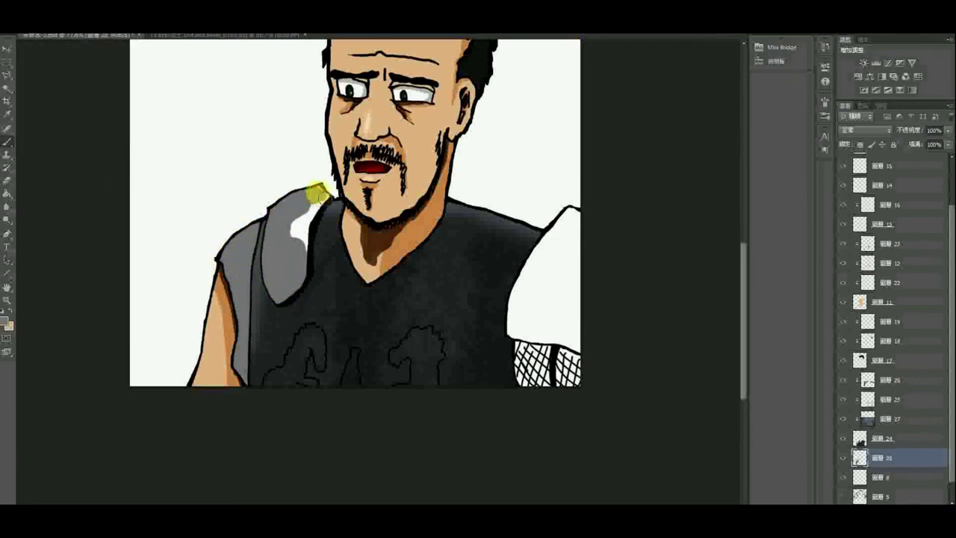
drag(516, 307, 535, 270)
drag(571, 216, 515, 331)
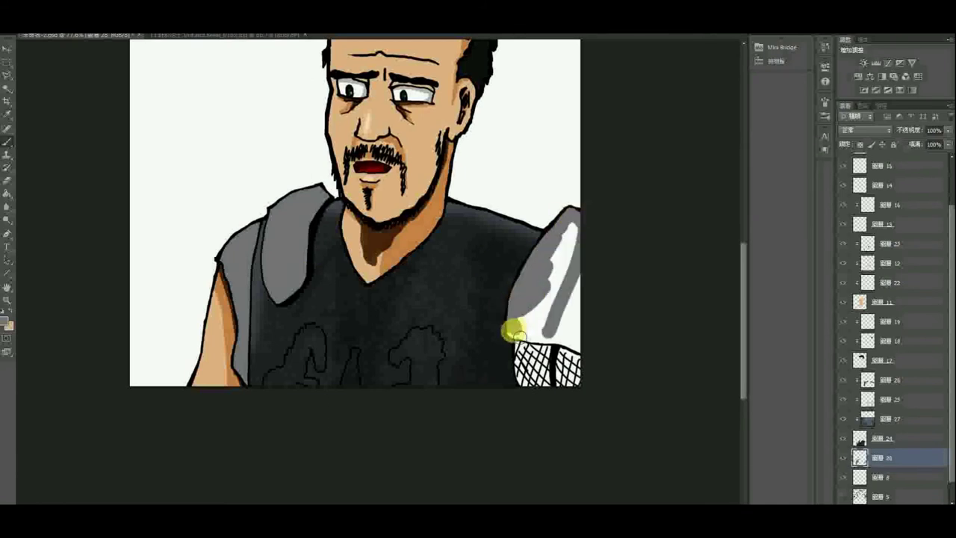
drag(578, 333, 573, 291)
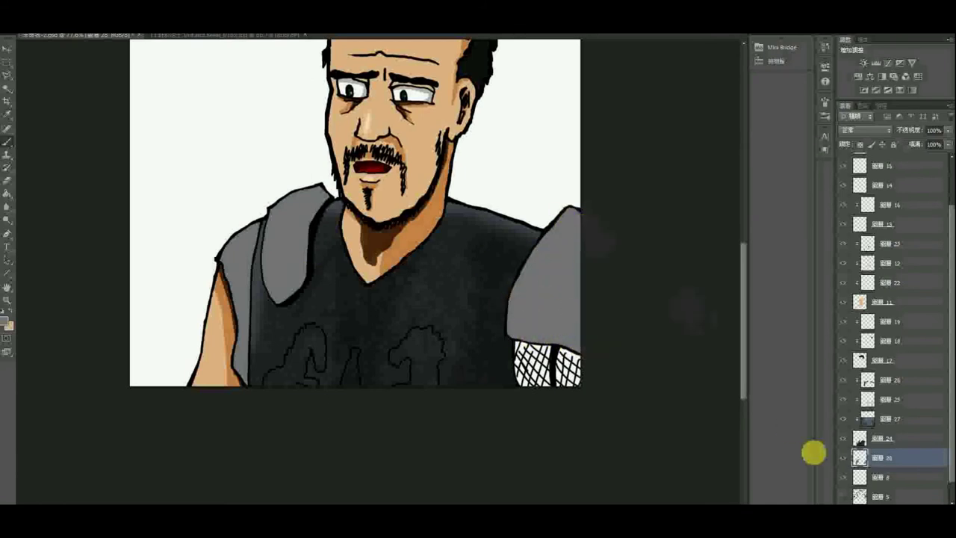
- Add a layer clipped to the shoulder pads and set its blend mode to Screen
click(928, 509)
right_click(906, 458)
click(901, 229)
click(865, 130)
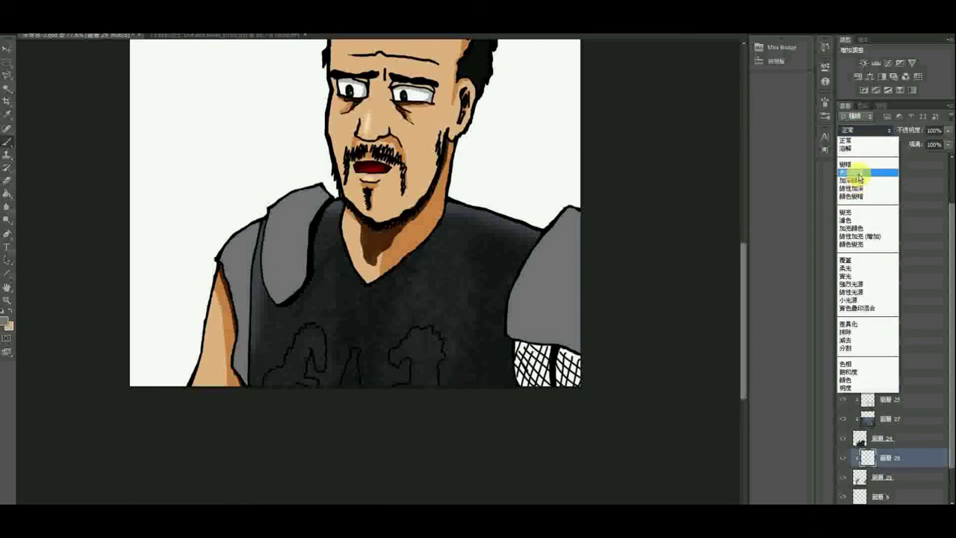
click(861, 222)
- Paint light highlights on both shoulder pads and cut them into angular shapes with the eraser
click(39, 27)
click(102, 107)
mouse_move(559, 261)
mouse_down()
mouse_move(584, 282)
mouse_move(570, 242)
mouse_move(600, 343)
mouse_up()
key(e)
drag(523, 262, 596, 211)
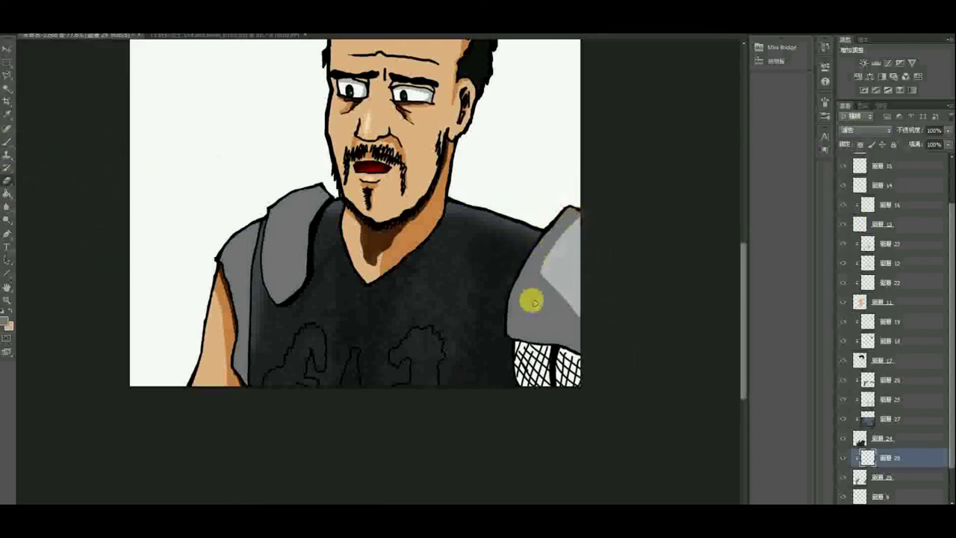
mouse_move(273, 228)
mouse_down()
mouse_move(338, 190)
mouse_move(260, 249)
mouse_up()
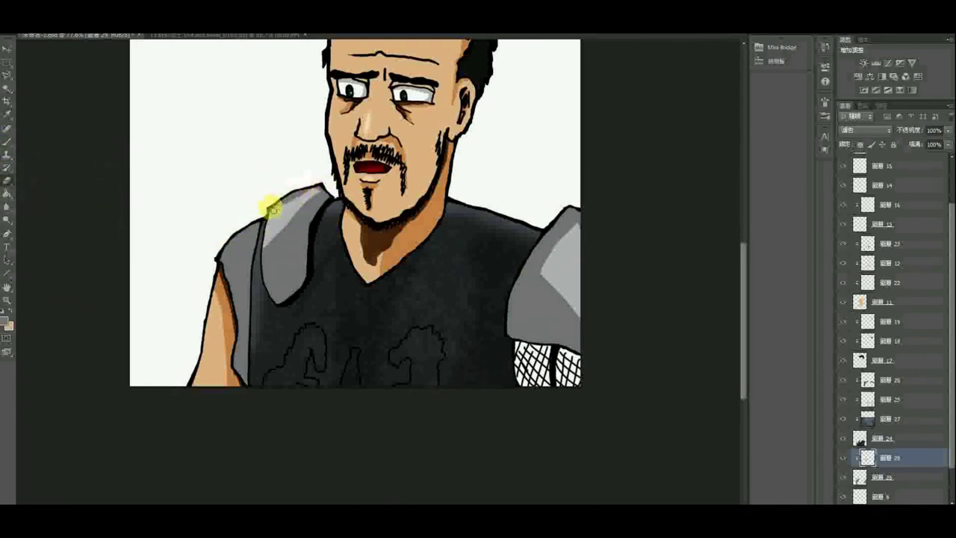
- Add a clipped Multiply layer beneath the pad highlights and brush soft shadows along the lower edges of both shoulder pads
click(901, 478)
click(927, 509)
click(867, 130)
click(863, 161)
click(7, 145)
click(45, 26)
drag(118, 80, 18, 80)
drag(508, 307, 576, 360)
drag(304, 261, 299, 290)
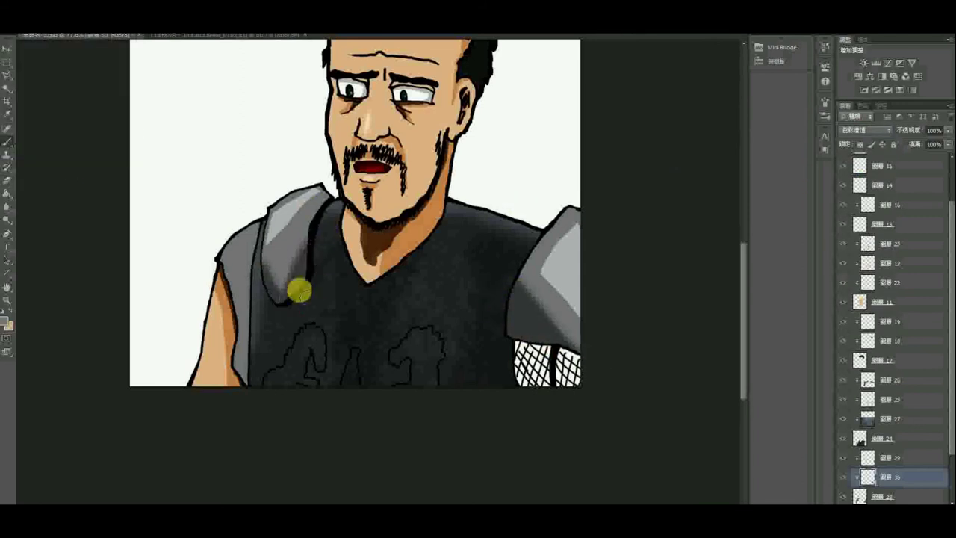
- Darken the shoulder pad shadows by lowering their lightness with Hue/Saturation
key(alt+])
key(ctrl+u)
drag(682, 328, 661, 330)
click(803, 232)
- Bring the dark texture from the other open document over the shoulder pads as a clipped Overlay layer and reduce its opacity
click(182, 36)
click(8, 49)
mouse_move(201, 144)
mouse_down()
mouse_move(64, 35)
mouse_move(286, 199)
mouse_up()
drag(885, 497, 896, 409)
drag(903, 400, 907, 428)
click(861, 131)
click(855, 260)
click(948, 131)
drag(947, 142, 918, 142)
- Erase the texture from the grey shoulder piece beside the bare arm
click(8, 181)
mouse_move(232, 272)
mouse_down()
mouse_move(246, 262)
mouse_move(235, 356)
mouse_up()
key(alt+bracketright)
drag(250, 224, 245, 290)
key(ctrl+z)
- Add a Multiply layer above the pad texture and paint a shadow along the inner edge of the grey shoulder piece
click(920, 513)
click(863, 131)
click(859, 176)
mouse_move(252, 238)
mouse_down()
mouse_move(252, 381)
mouse_move(232, 339)
mouse_move(244, 337)
mouse_up()
click(8, 181)
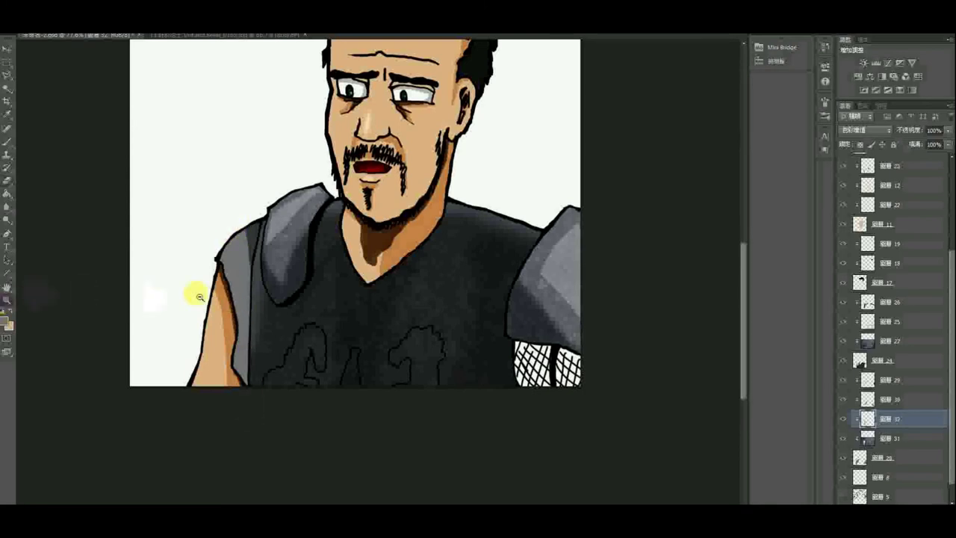
drag(199, 296, 167, 348)
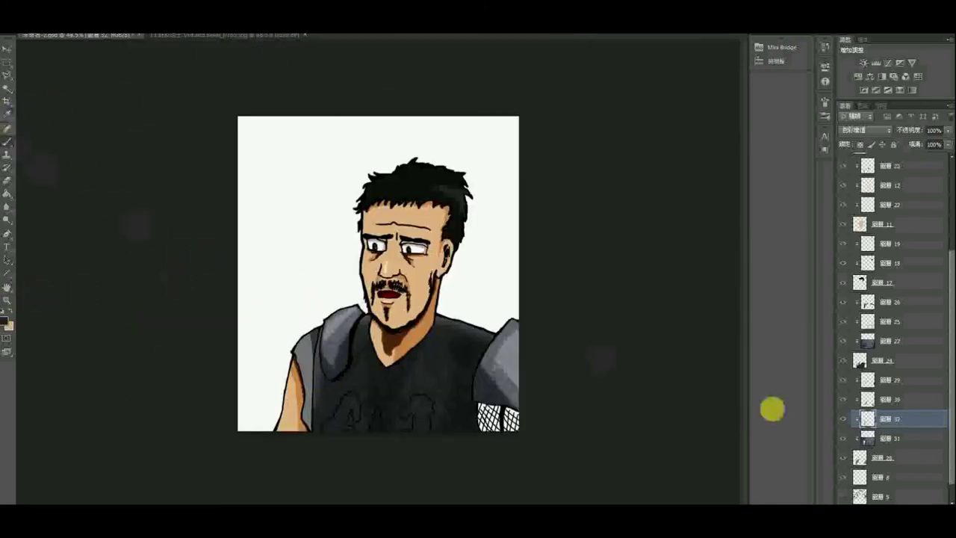
- Add a layer beneath the shoulder pad group and fill the mesh sleeve area with dark grey
click(889, 477)
click(920, 513)
drag(472, 399, 518, 433)
- Add a Multiply layer clipped to the mesh sleeve colour and adjust the sleeve shading's lightness with Hue/Saturation
click(923, 513)
right_click(913, 478)
click(920, 254)
click(862, 130)
click(859, 176)
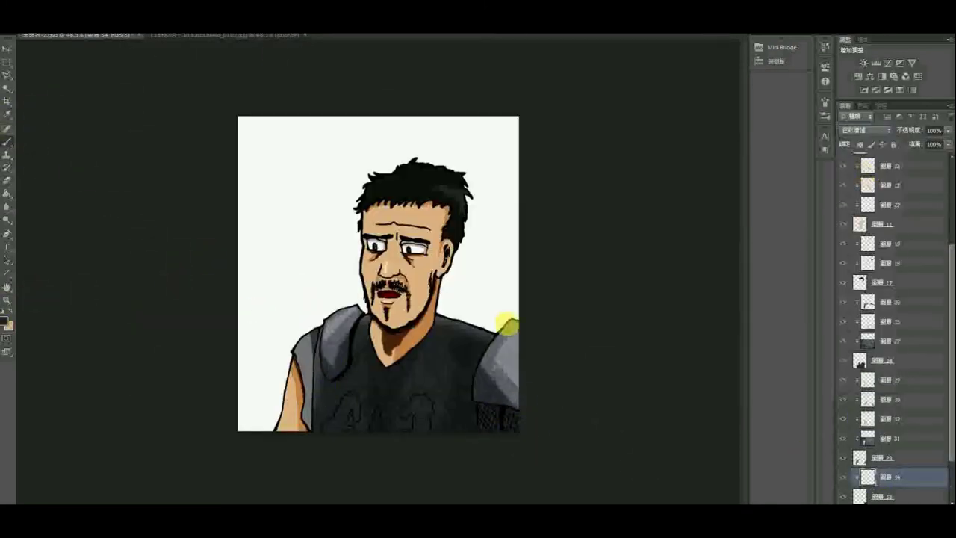
key(ctrl+u)
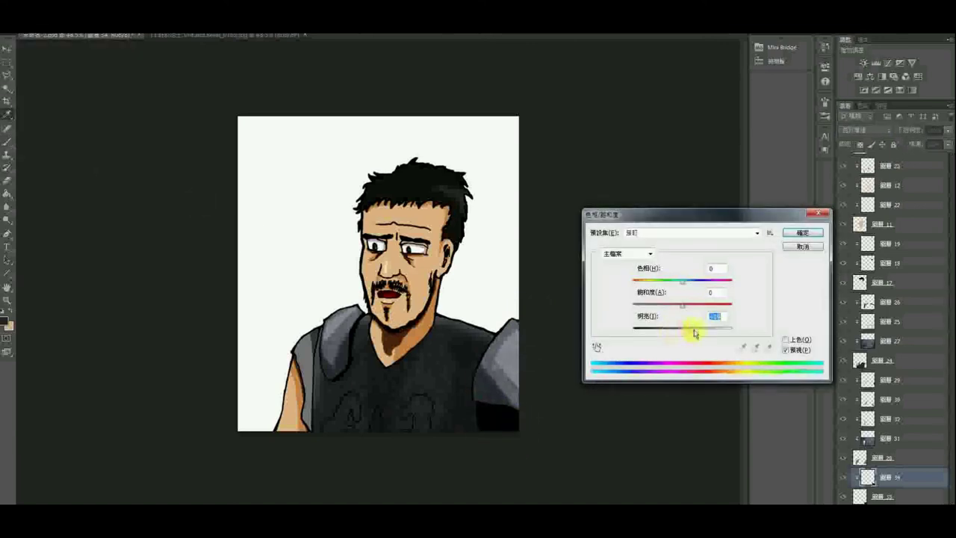
click(803, 232)
- Break up the dark shading on the mesh sleeve with the eraser, using different brush tips
click(9, 182)
click(45, 26)
click(94, 139)
click(473, 429)
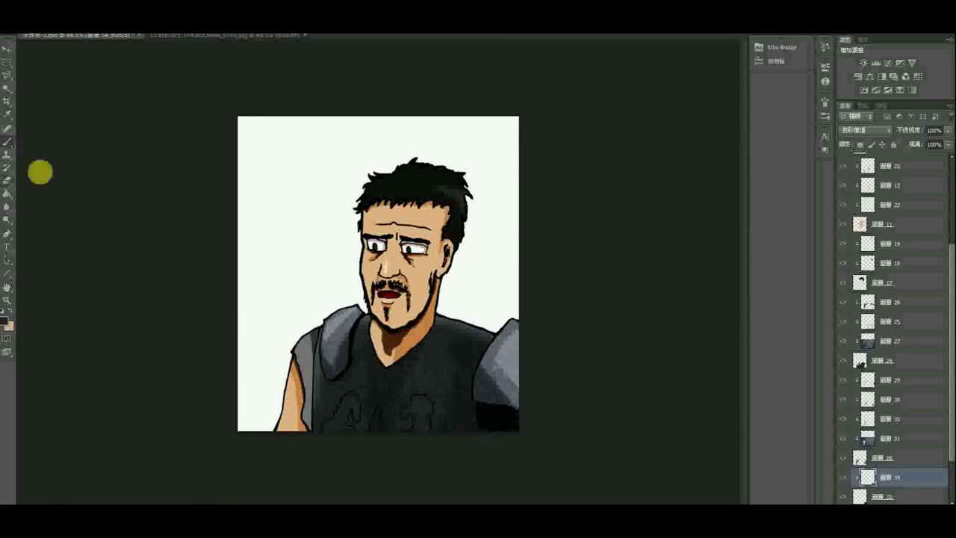
drag(359, 405, 448, 425)
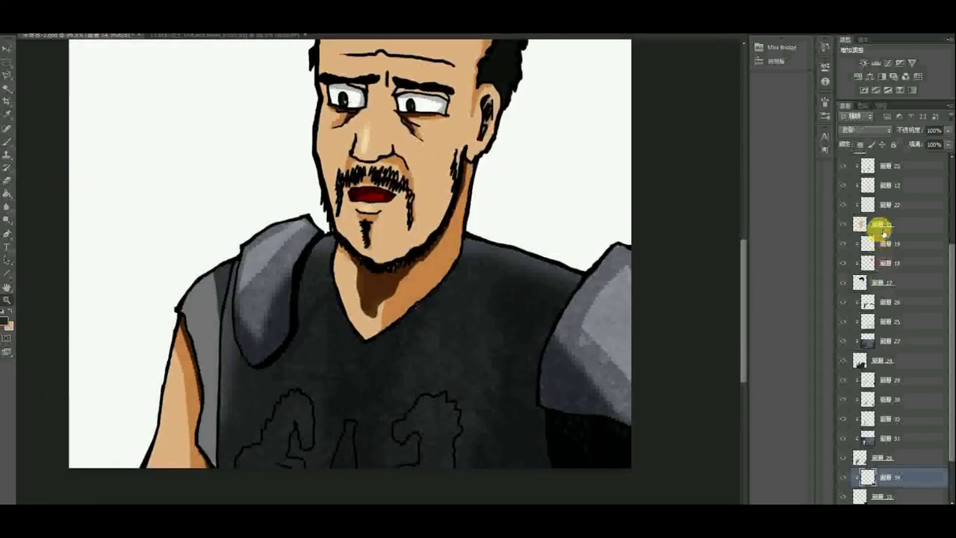
click(878, 226)
click(889, 478)
click(45, 26)
click(88, 109)
click(433, 320)
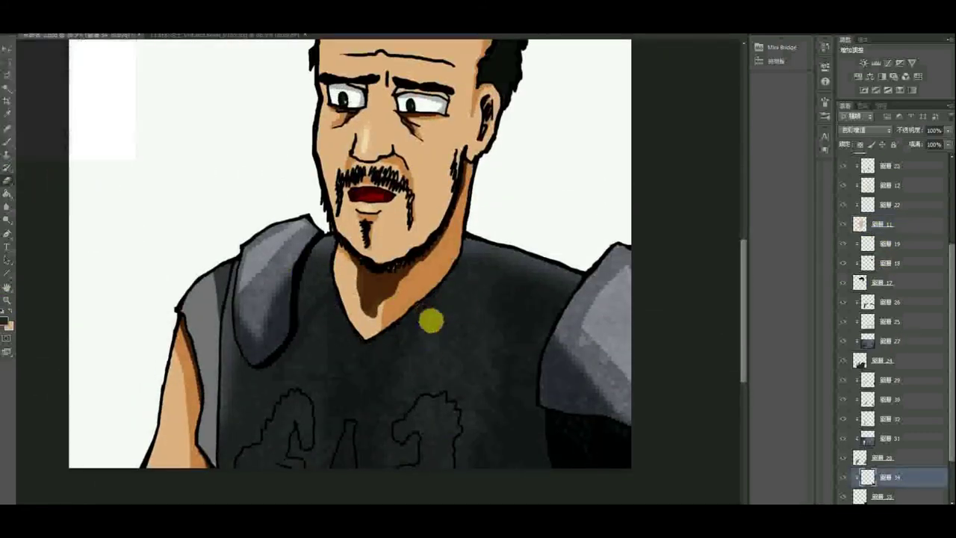
- Add a new layer just beneath the topmost layer and set the foreground colour to light grey
click(883, 225)
click(7, 300)
drag(298, 451, 217, 454)
drag(441, 475, 517, 483)
drag(951, 245, 950, 159)
click(887, 182)
click(933, 503)
click(5, 321)
click(535, 373)
click(762, 326)
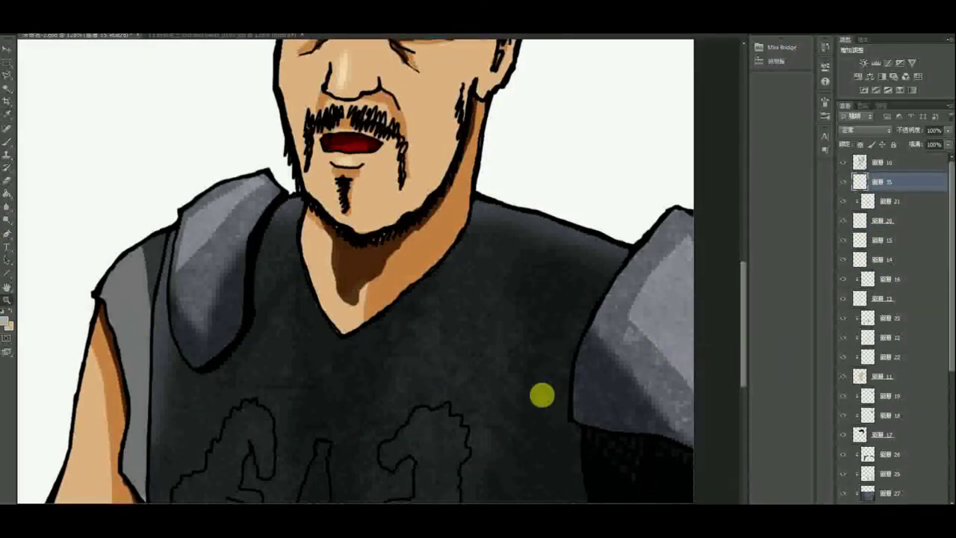
- Fill the first character and the narrow middle shape of the vest lettering with light grey using a resized brush
drag(743, 360, 743, 398)
click(6, 142)
click(46, 27)
drag(109, 110, 108, 121)
click(213, 344)
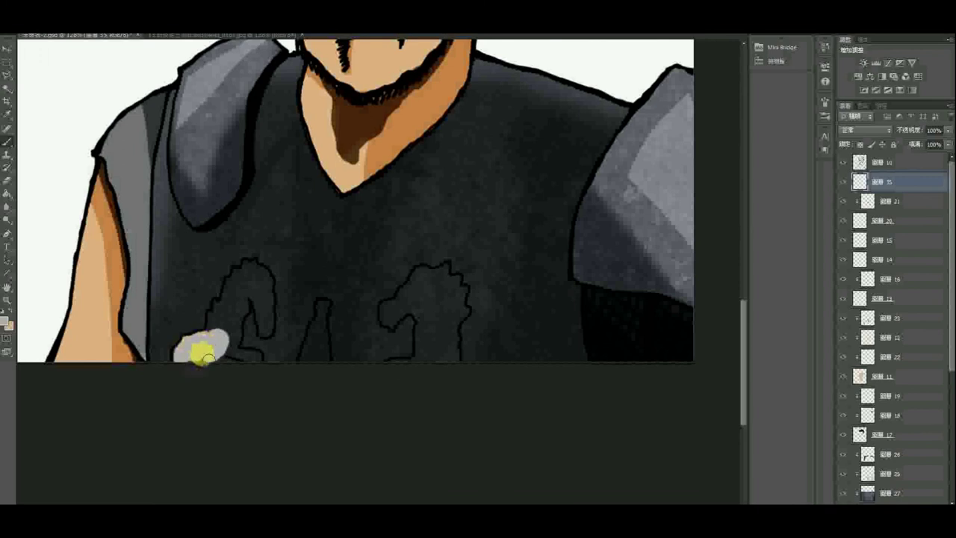
drag(322, 311, 308, 355)
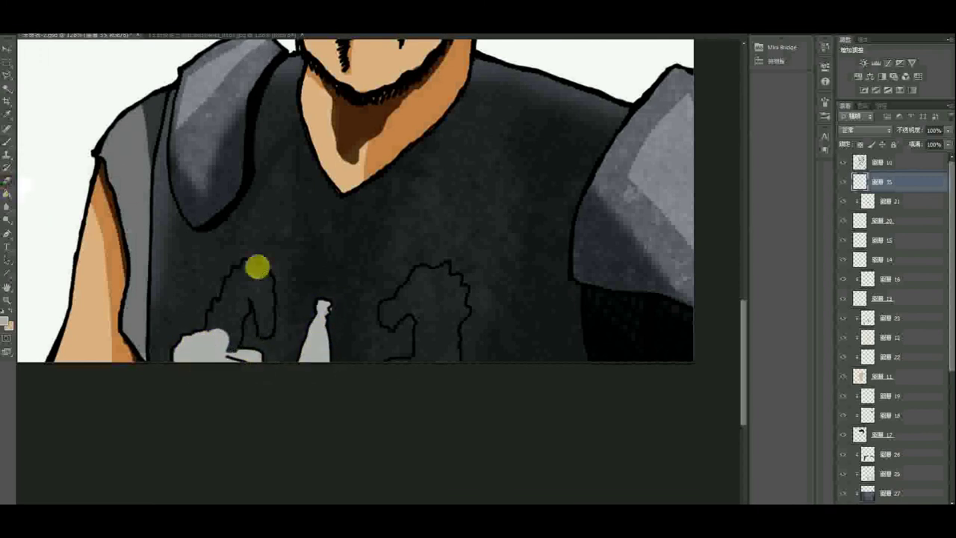
click(311, 315)
mouse_move(215, 323)
mouse_down()
mouse_move(231, 273)
mouse_move(275, 319)
mouse_move(254, 288)
mouse_up()
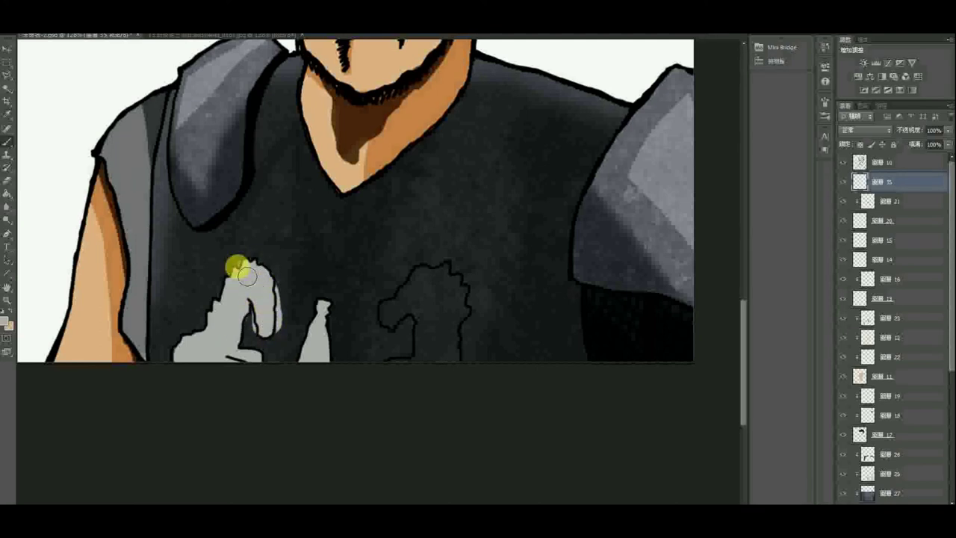
- Erase the spill around the first character and fill the last character of the vest lettering with light grey
click(12, 197)
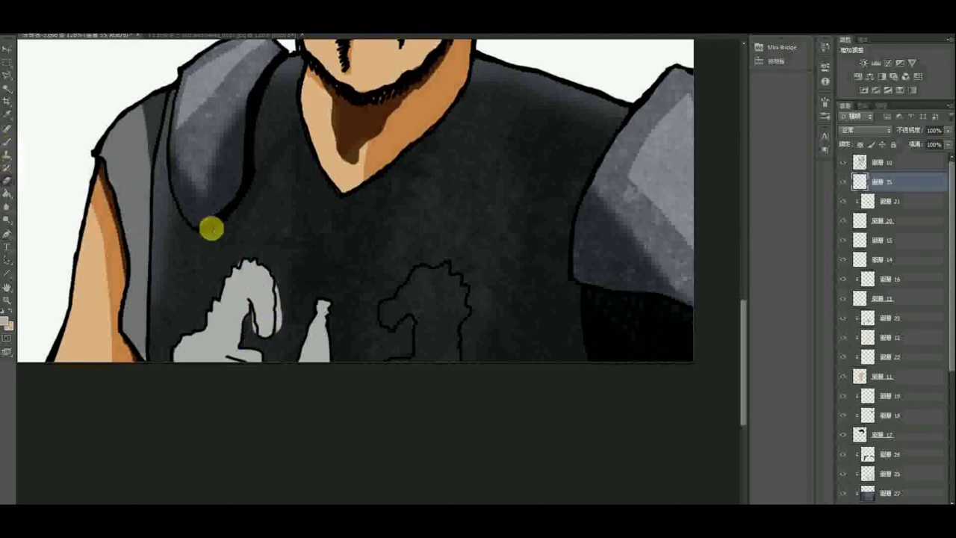
drag(252, 323, 278, 285)
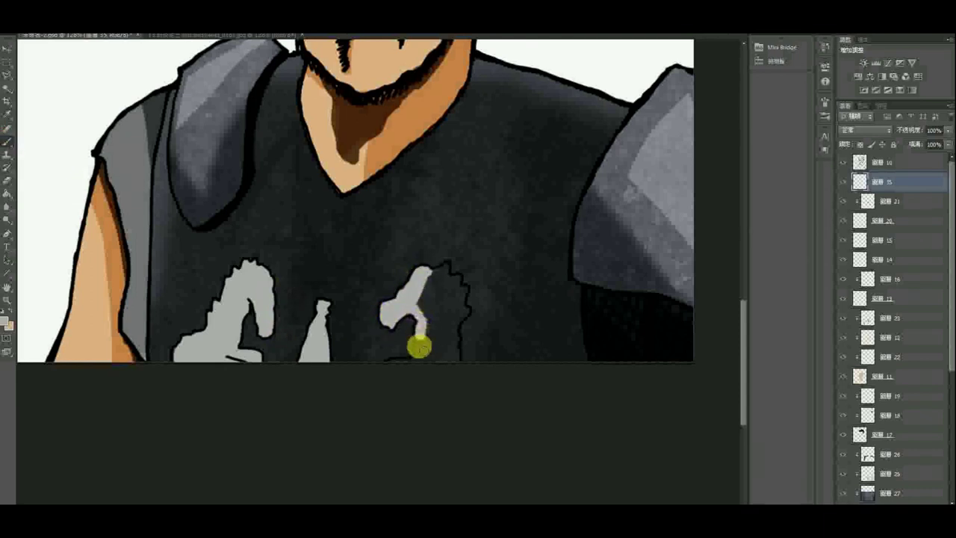
drag(419, 346, 416, 364)
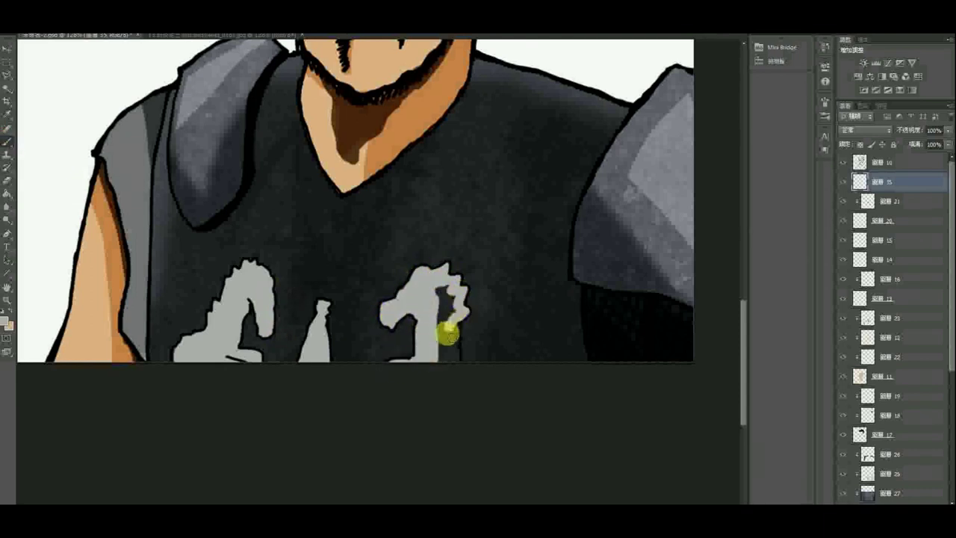
drag(447, 334, 455, 326)
- Shade the edges of the vest lettering on a new clipped Multiply layer and darken the shading with Hue/Saturation
click(929, 506)
right_click(932, 180)
click(869, 290)
click(866, 130)
click(862, 172)
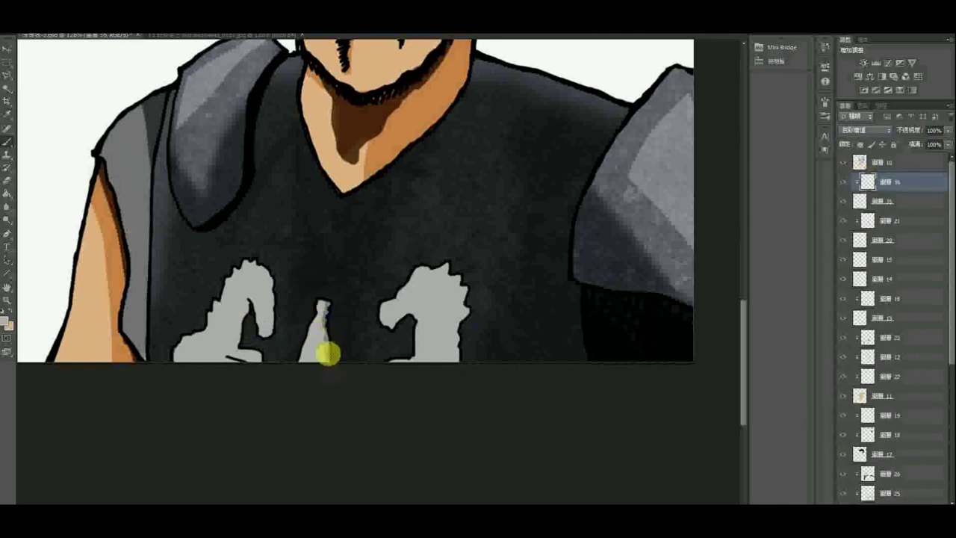
drag(444, 324, 427, 349)
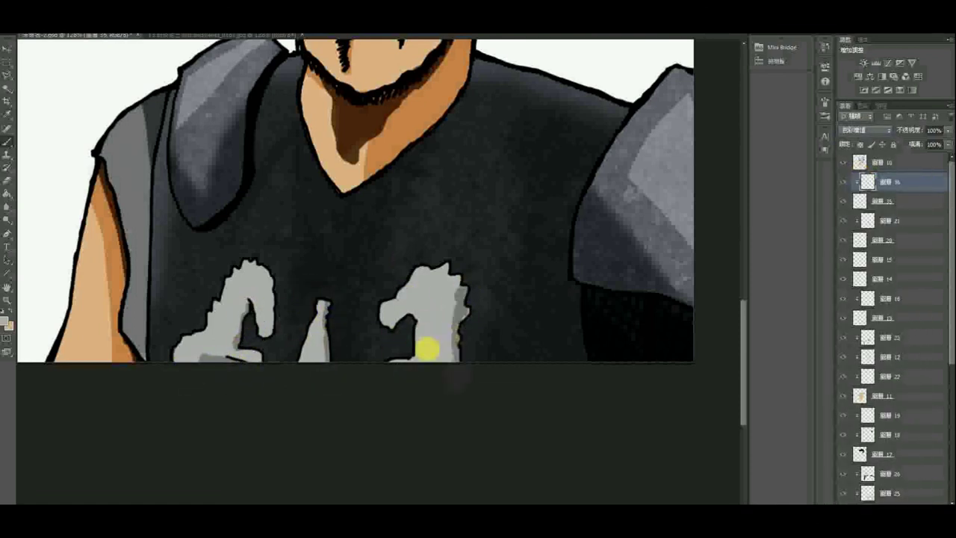
key(ctrl+u)
drag(683, 329, 662, 330)
click(803, 232)
- Add a clipped layer beneath the lettering shadows and set its blend mode to Screen
click(929, 506)
drag(897, 182, 896, 208)
click(869, 130)
click(850, 220)
- Paint soft light highlights on the vest lettering after choosing a different brush tip
click(411, 280)
key(ctrl+z)
click(39, 27)
double_click(103, 137)
drag(238, 297, 202, 336)
drag(403, 280, 435, 258)
drag(319, 307, 312, 349)
- Bring the dark texture from the other document over the vest lettering as a clipped layer in Overlay mode
drag(299, 266, 280, 271)
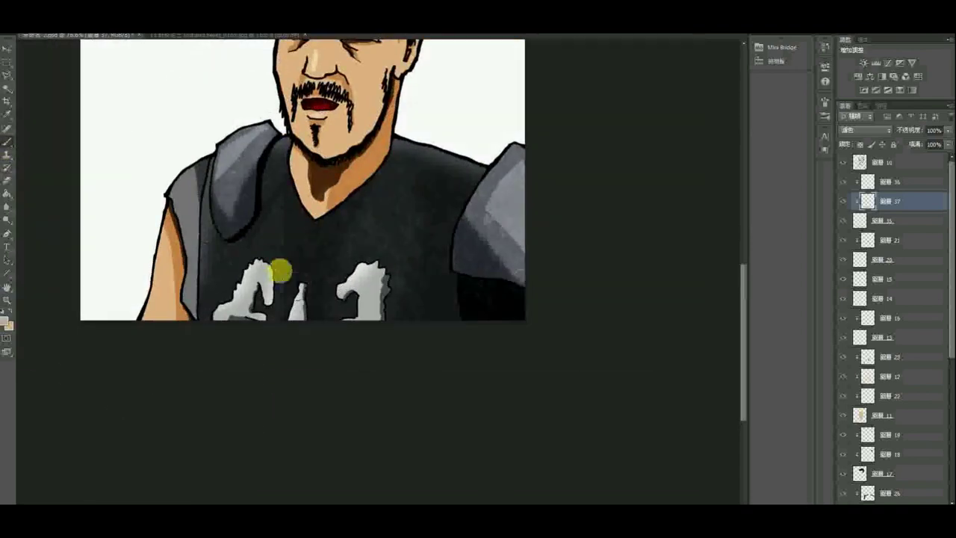
drag(168, 246, 98, 191)
click(159, 37)
key(v)
drag(359, 300, 402, 388)
key(ctrl+z)
shift+click(461, 271)
key(ctrl+z)
key(Return)
click(865, 130)
click(859, 258)
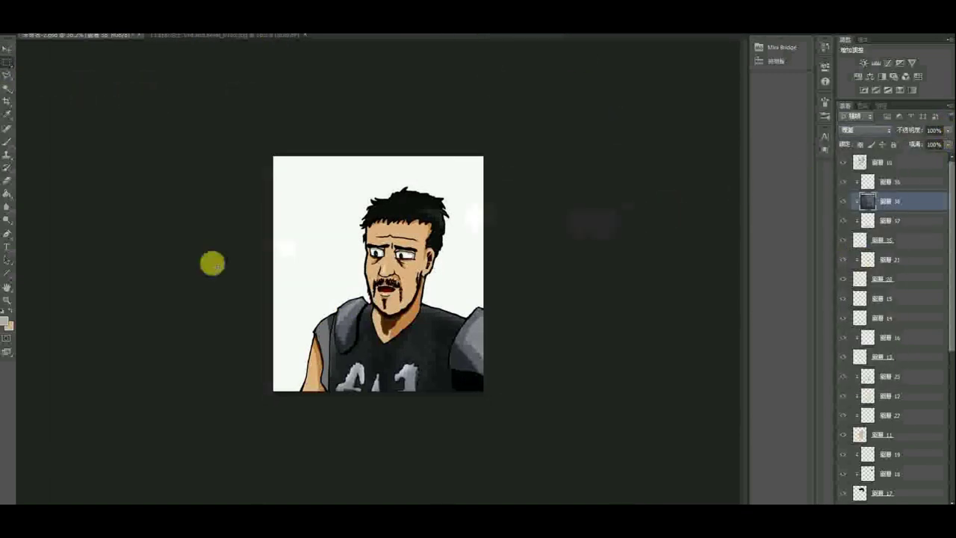
- Add a layer clipped directly above the skin base layer and set its blend mode to Multiply
click(6, 300)
double_click(506, 265)
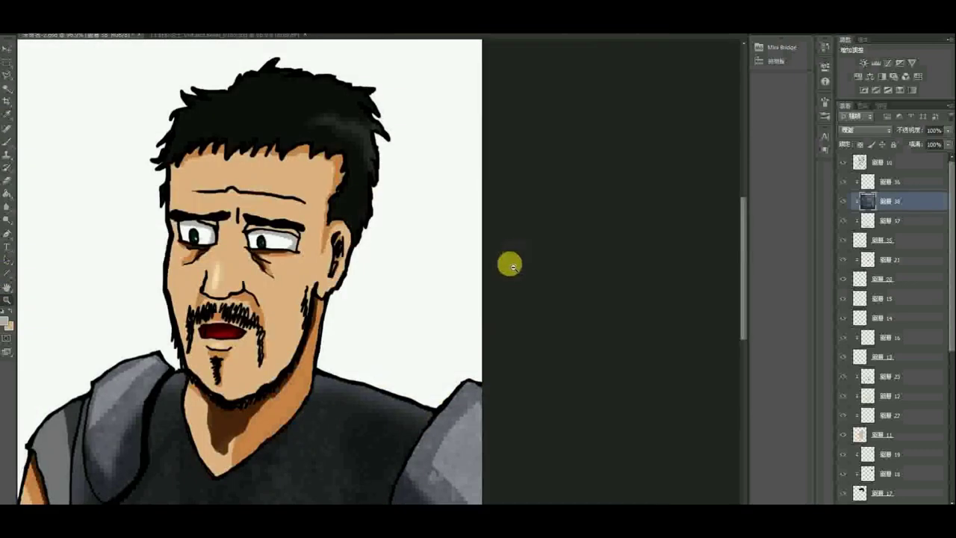
click(911, 434)
key(ctrl+shift+alt+n)
click(865, 130)
click(859, 162)
- Sample the skin tone, brush soft shadows over the face and neck, and adjust them with Hue/Saturation
click(7, 141)
alt+click(249, 192)
mouse_move(243, 286)
mouse_down()
mouse_move(219, 213)
mouse_move(209, 233)
mouse_move(237, 367)
mouse_move(328, 260)
mouse_up()
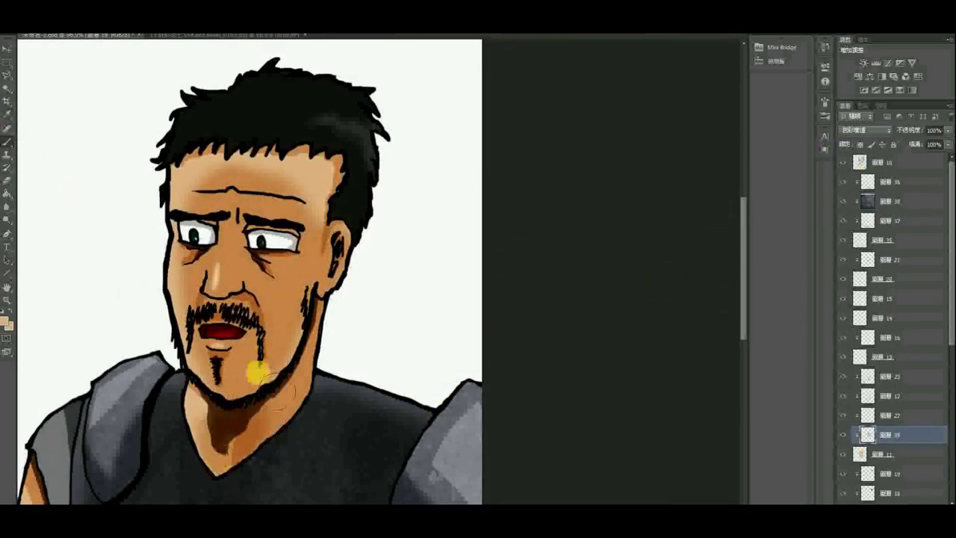
key(ctrl+u)
click(794, 234)
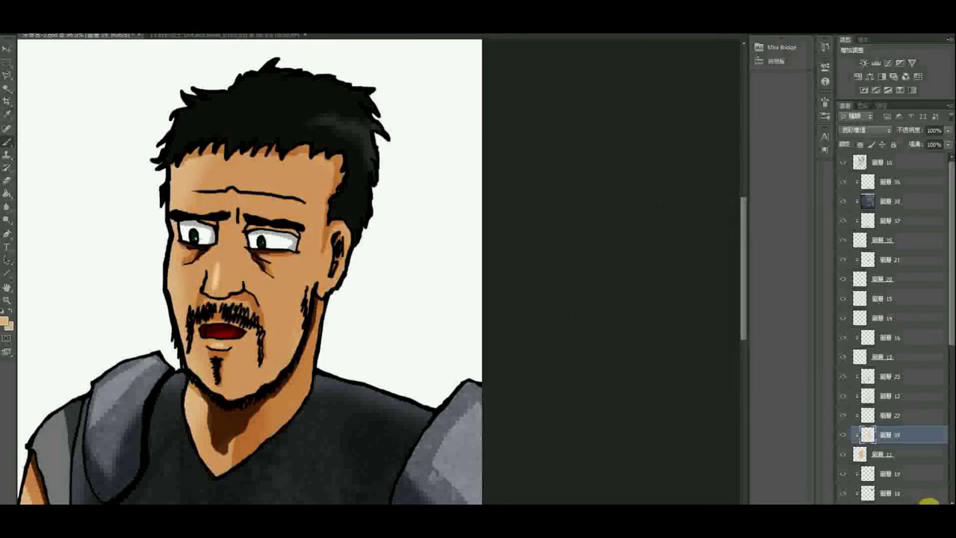
- Add a clipped Screen layer above the skin shadows and brush soft highlights across the face
click(929, 507)
click(865, 130)
click(859, 212)
drag(209, 256, 369, 218)
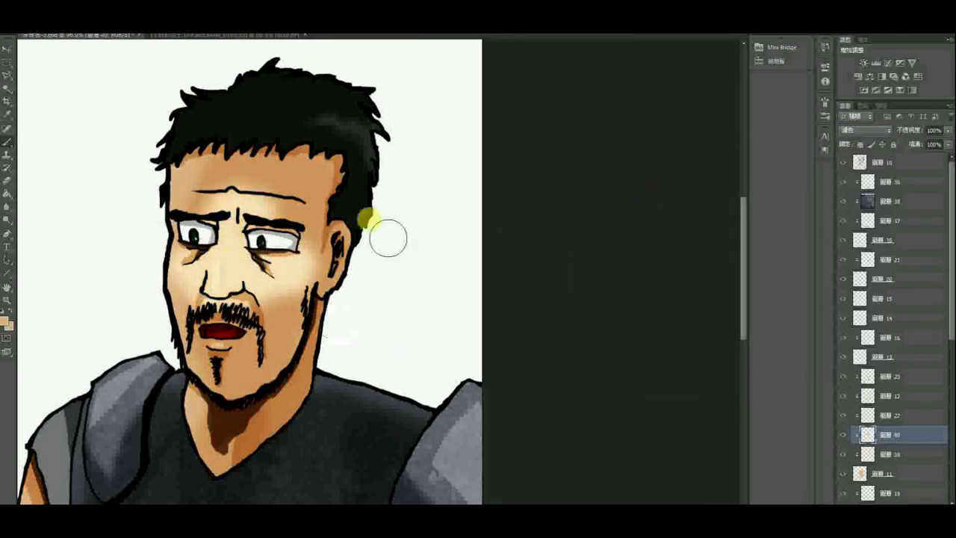
- Tone down the face highlights by lowering their lightness with Hue/Saturation and setting the layer's opacity to 65%
key(ctrl+u)
drag(683, 329, 657, 331)
click(800, 232)
key(z)
drag(156, 306, 320, 292)
drag(355, 262, 555, 254)
click(948, 130)
drag(946, 142, 930, 143)
drag(142, 240, 83, 246)
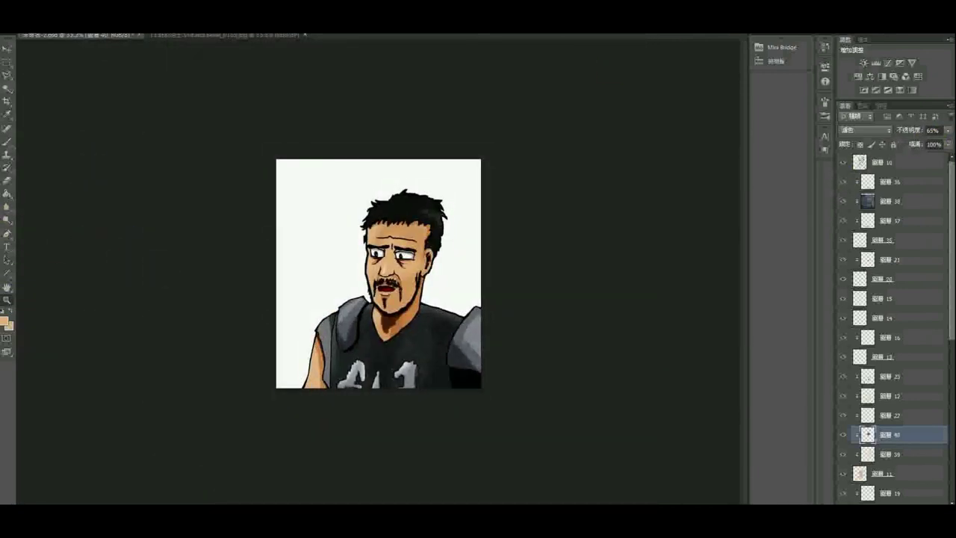